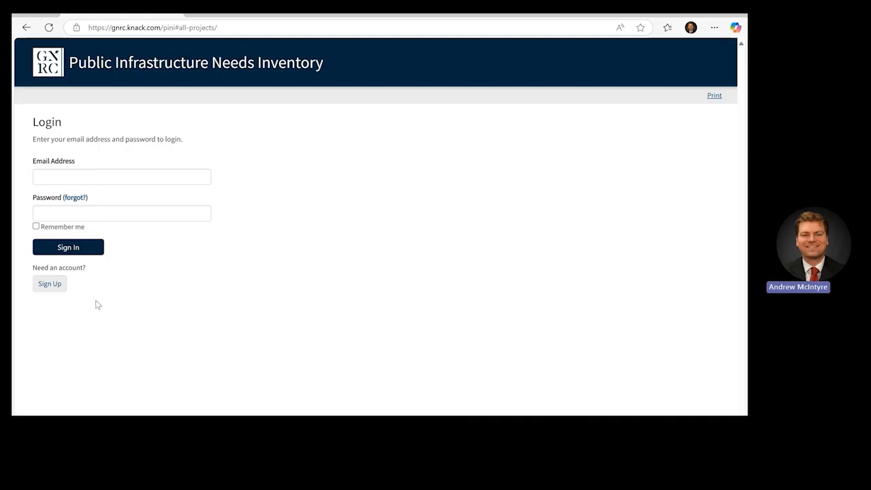
# Step: Open the sign-up form and enter the new user's first name, last name and e-mail address
pyautogui.click(54, 288)
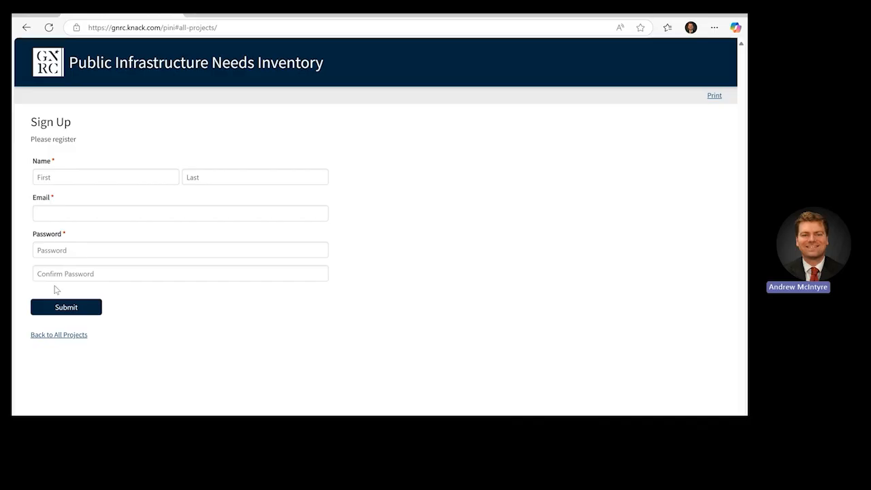
pyautogui.click(96, 179)
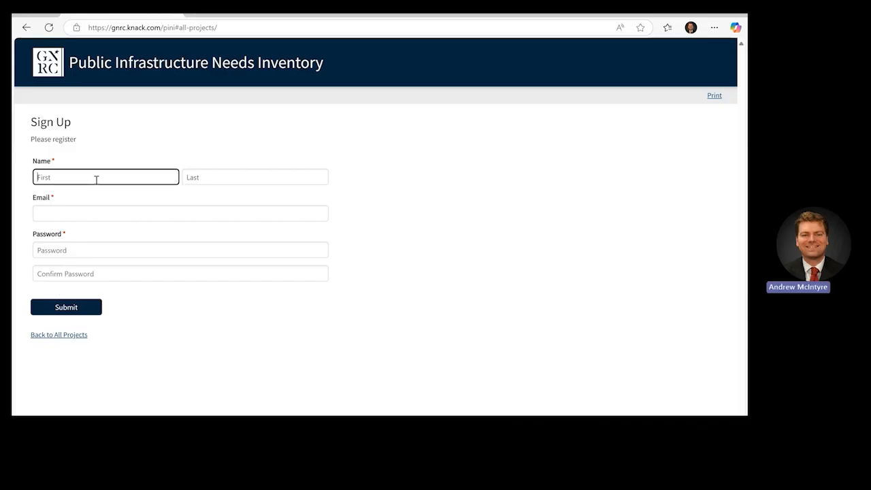
pyautogui.write('Andrew')
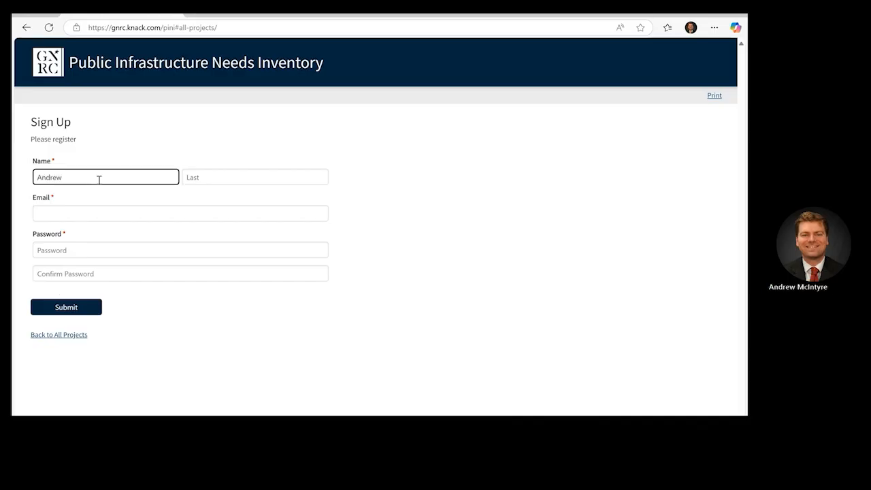
pyautogui.click(191, 179)
pyautogui.write('M')
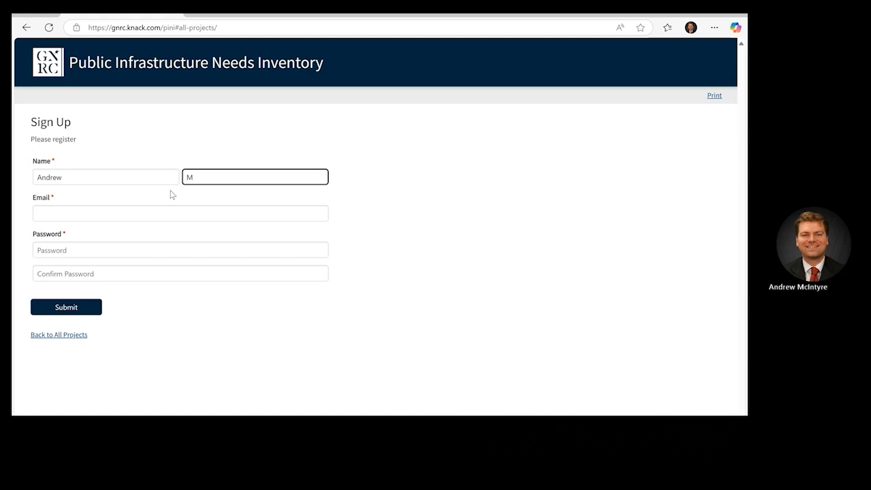
pyautogui.click(156, 211)
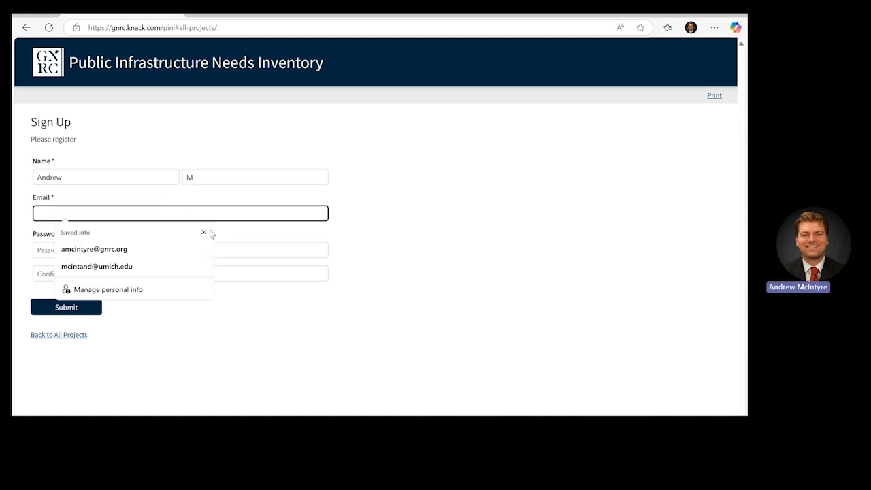
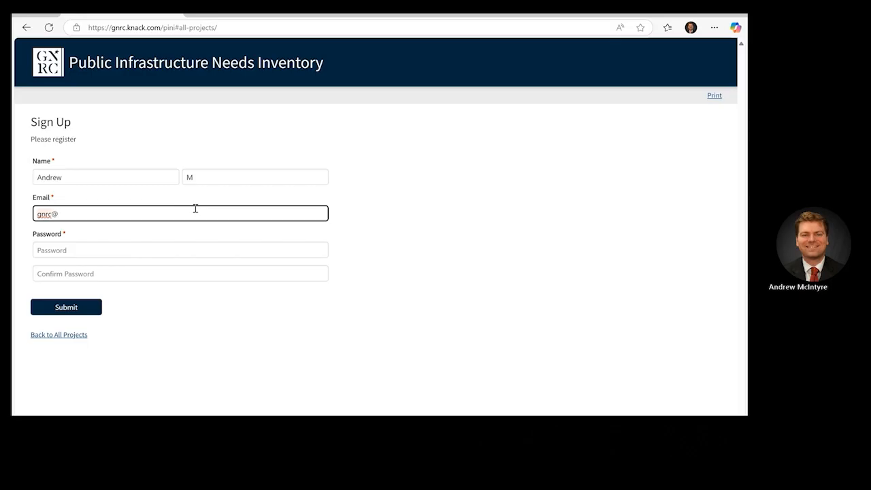
# Step: Enter and confirm the account password, then submit the registration
pyautogui.click(184, 255)
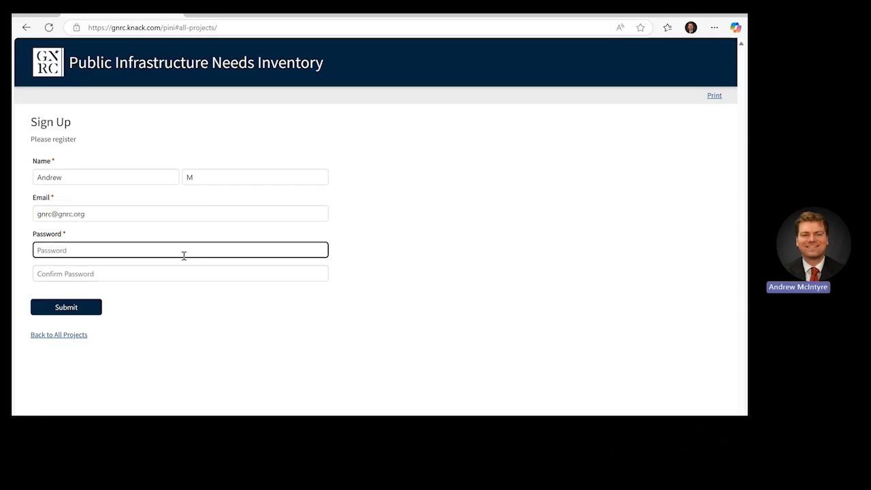
pyautogui.write('••••••')
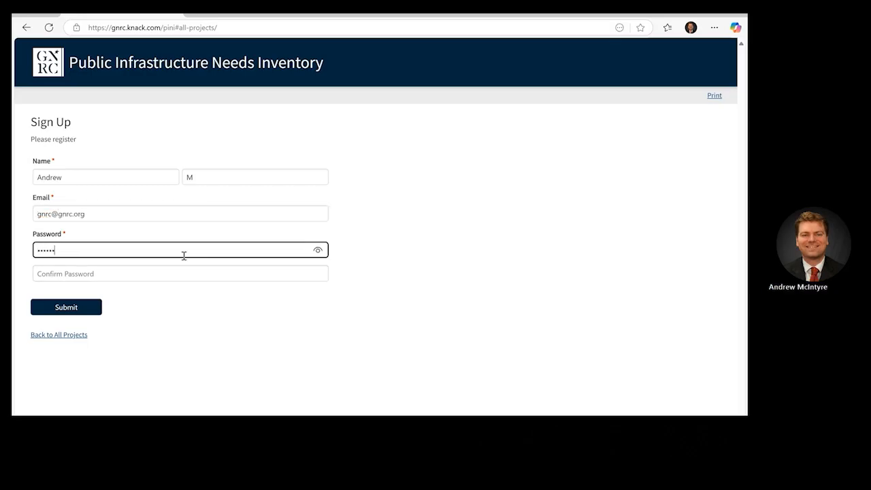
pyautogui.click(189, 273)
pyautogui.write('••••••')
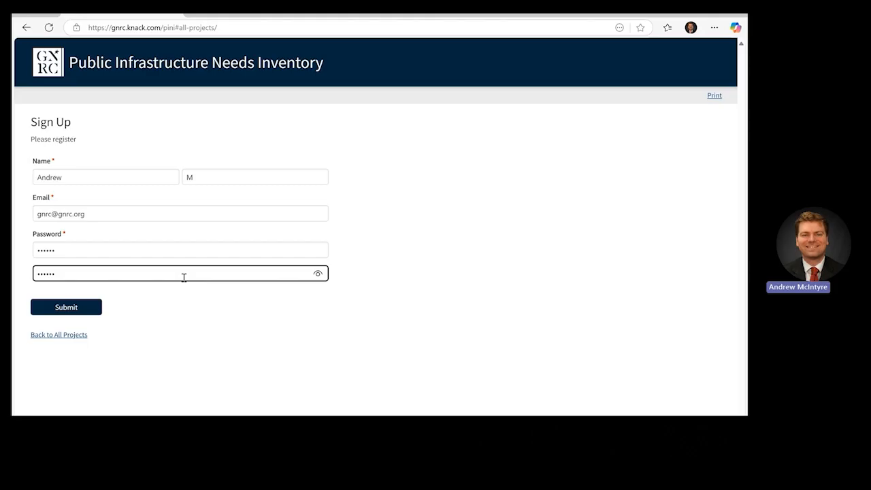
pyautogui.click(94, 310)
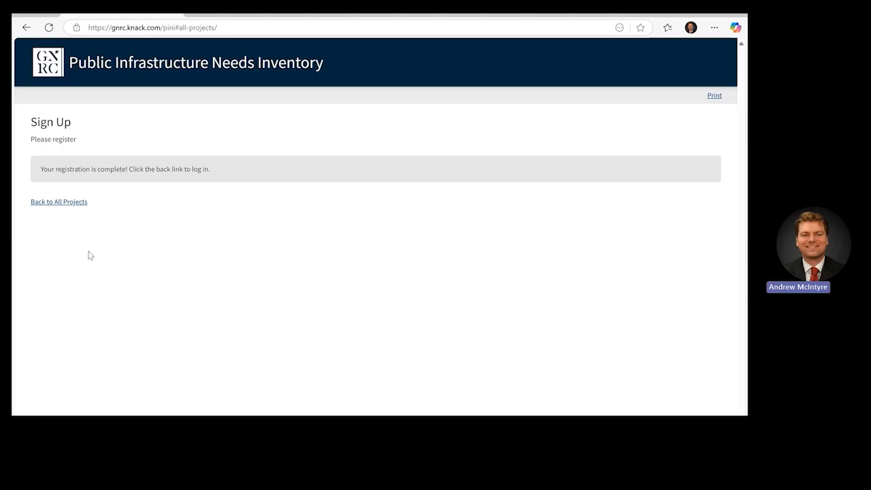
# Step: Sign in with the new account's e-mail and password, with Remember me checked
pyautogui.click(75, 204)
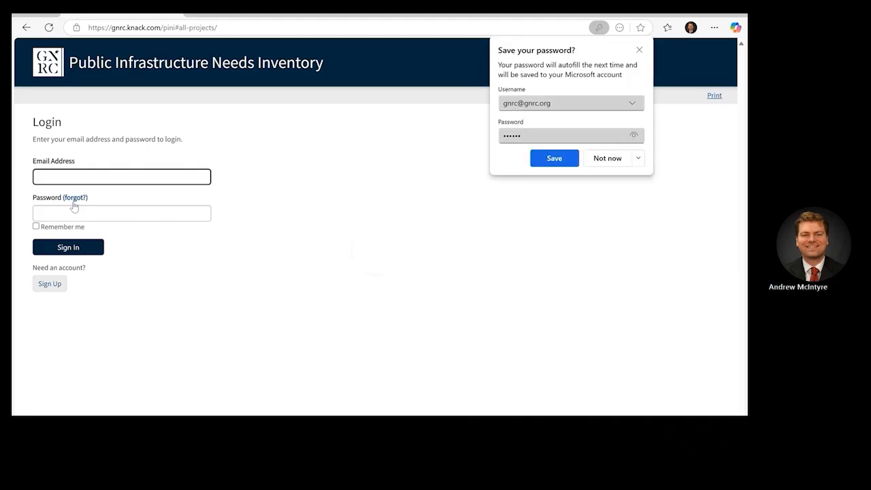
pyautogui.click(640, 51)
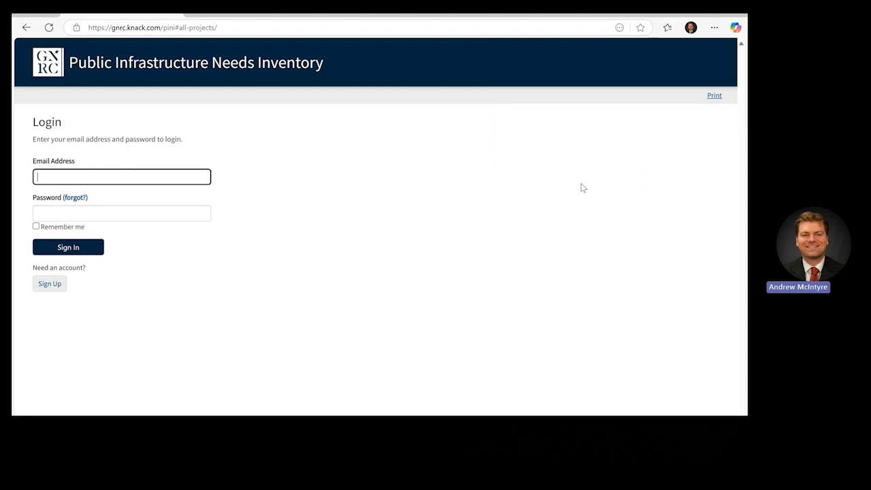
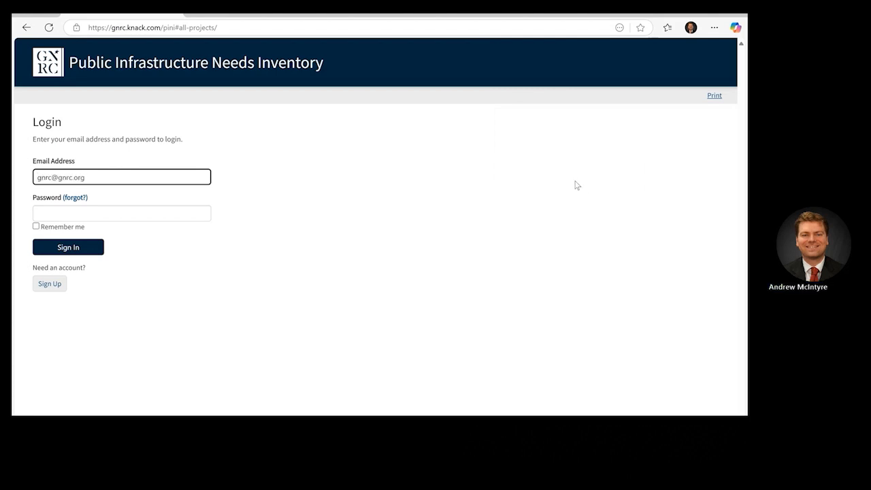
pyautogui.click(196, 211)
pyautogui.write('••••••')
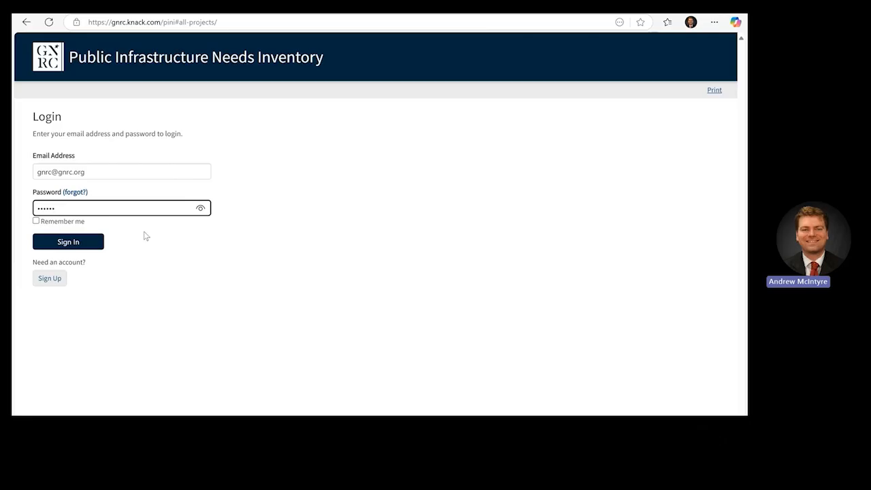
pyautogui.press('Tab')
pyautogui.press('space')
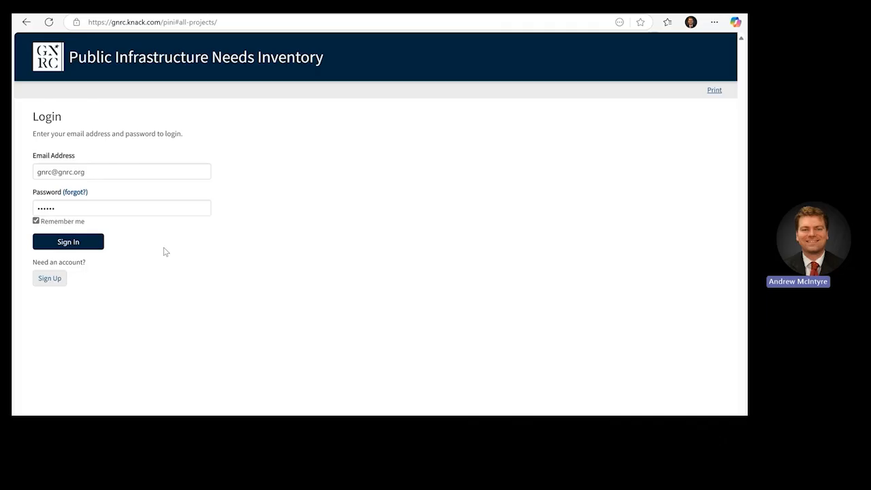
pyautogui.click(89, 246)
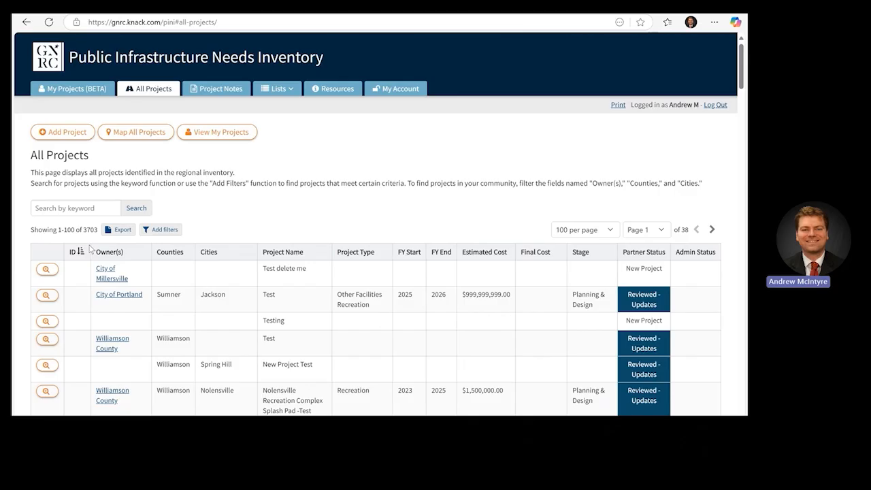
# Step: Open the account details edit form and enter Planner as the title
pyautogui.click(389, 91)
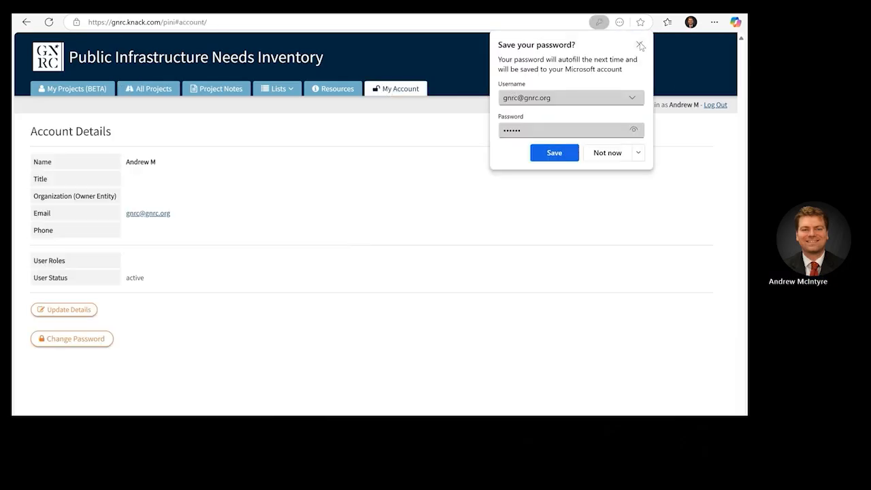
pyautogui.click(639, 44)
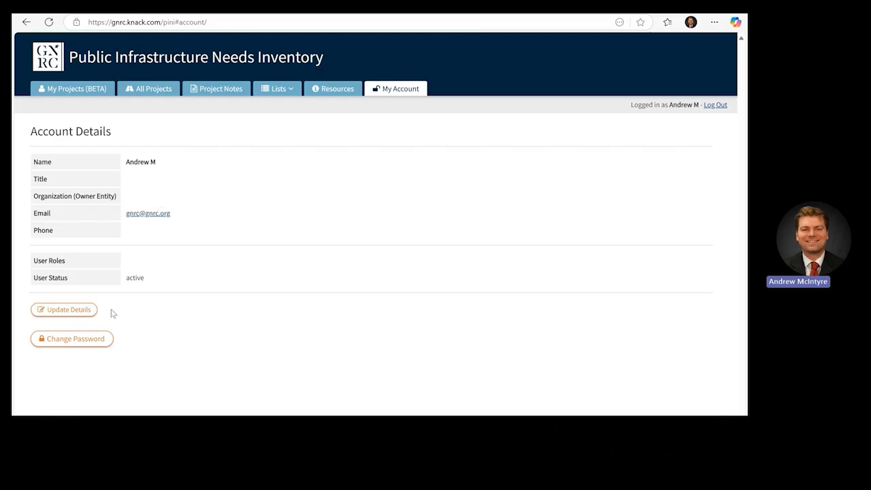
pyautogui.click(87, 309)
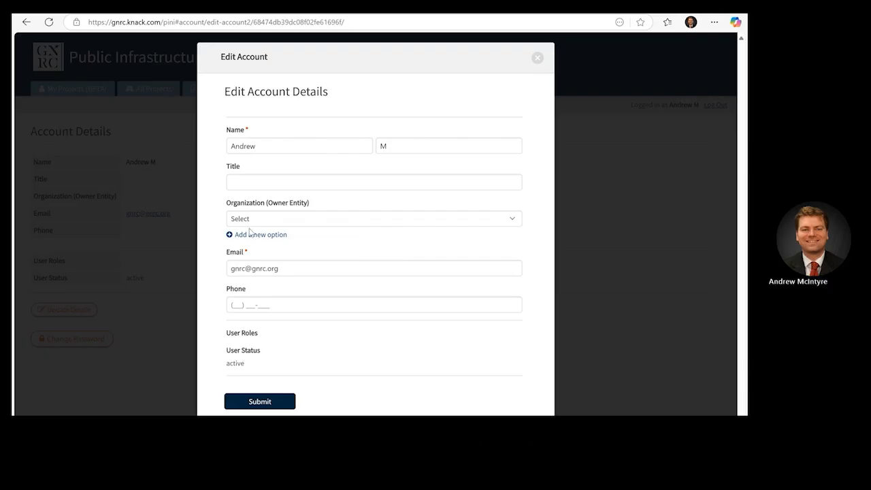
pyautogui.click(261, 187)
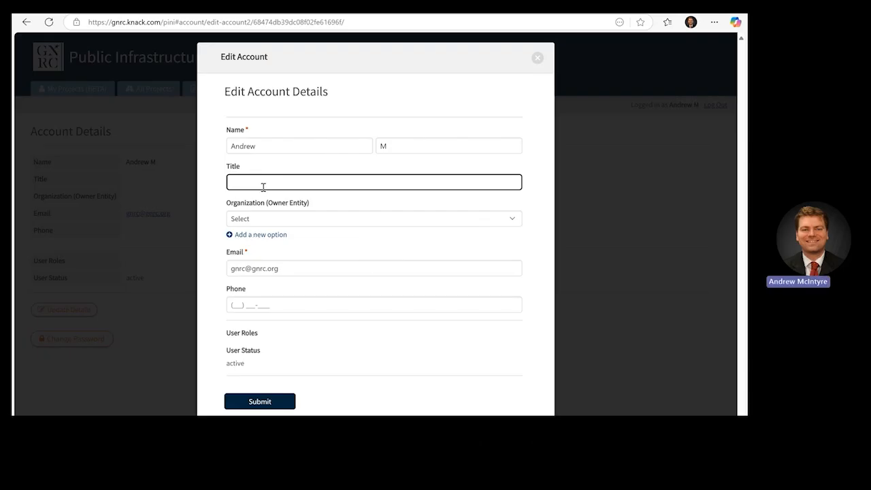
pyautogui.write('A')
pyautogui.press('BackSpace')
pyautogui.write('Planner')
# Step: Set the organization to Williamson County and save the account details
pyautogui.click(286, 219)
pyautogui.write('will')
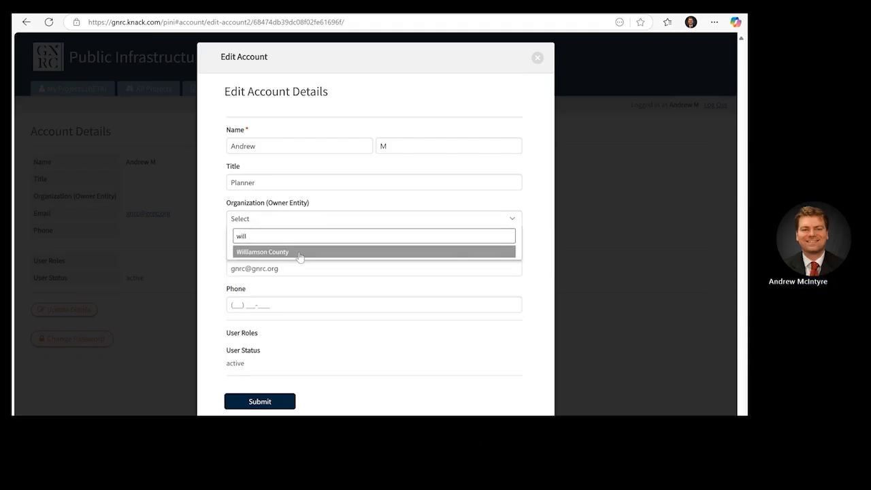
pyautogui.click(299, 253)
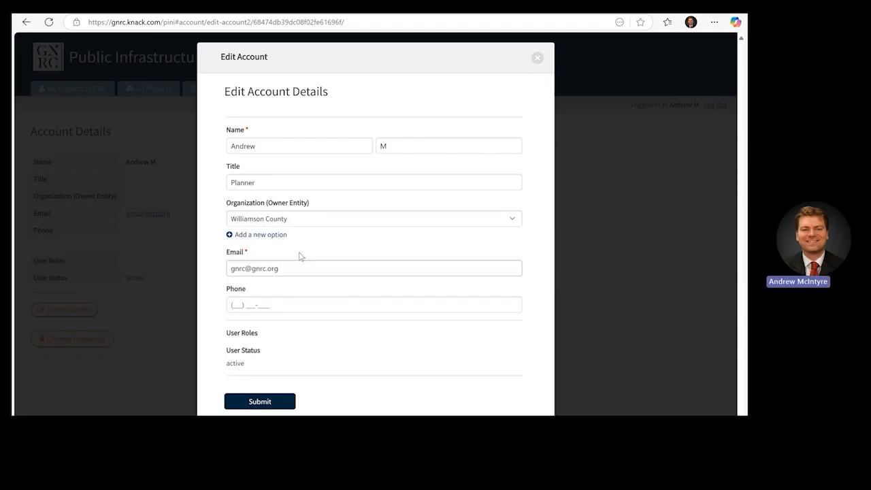
pyautogui.click(238, 304)
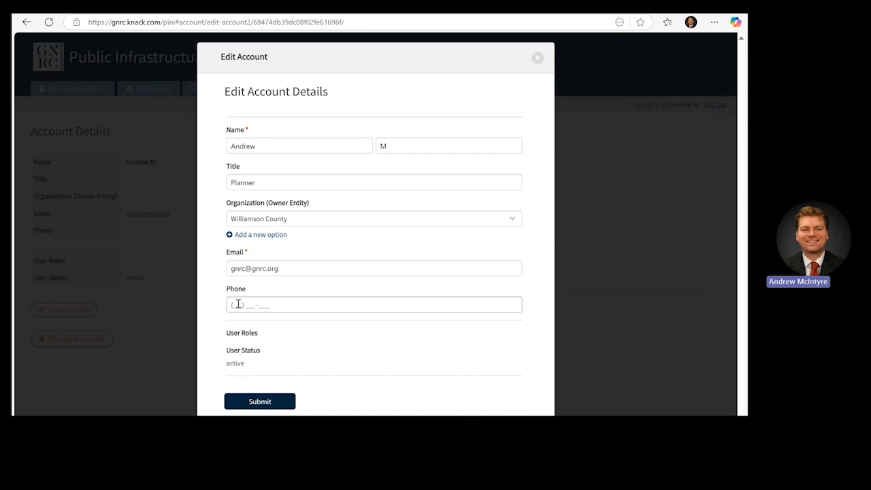
pyautogui.click(242, 266)
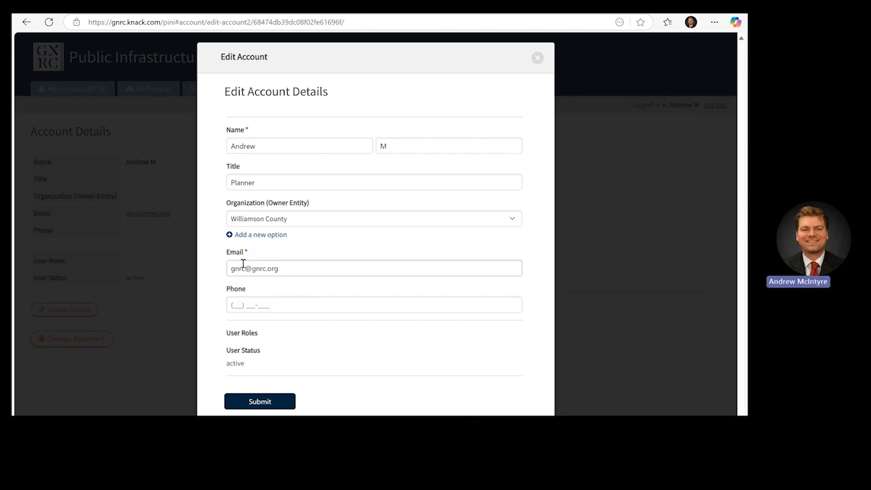
pyautogui.click(268, 217)
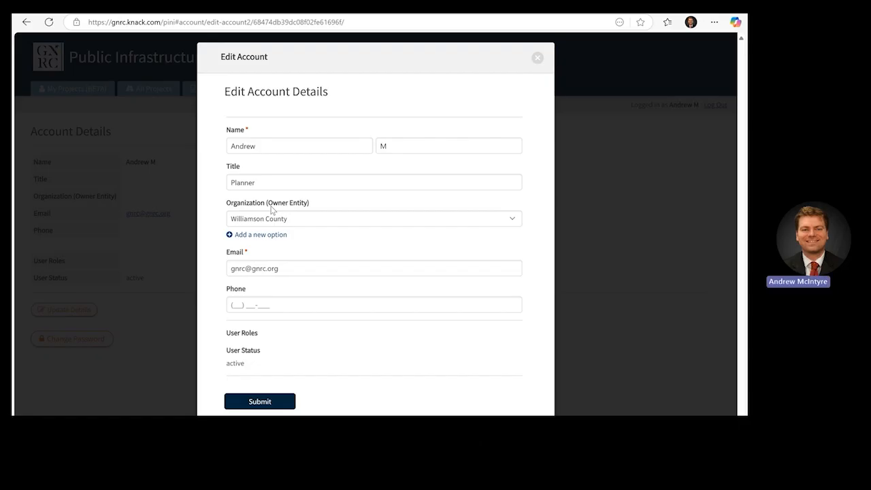
pyautogui.click(267, 400)
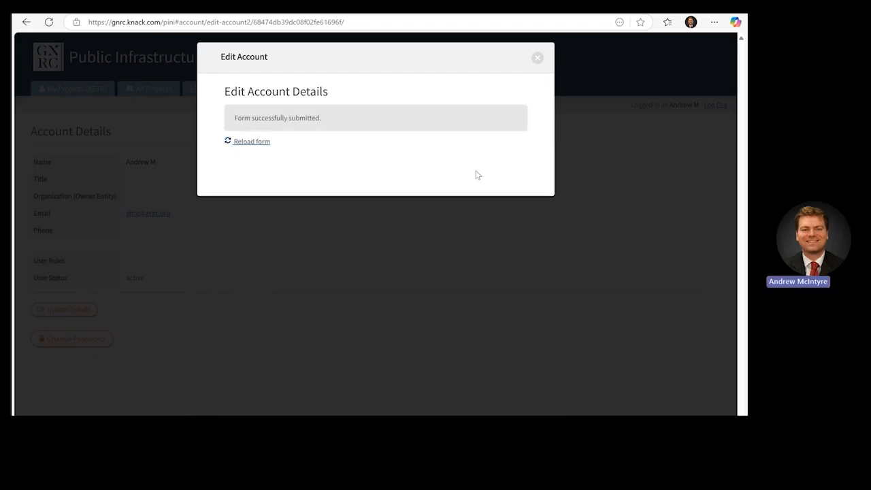
pyautogui.click(538, 59)
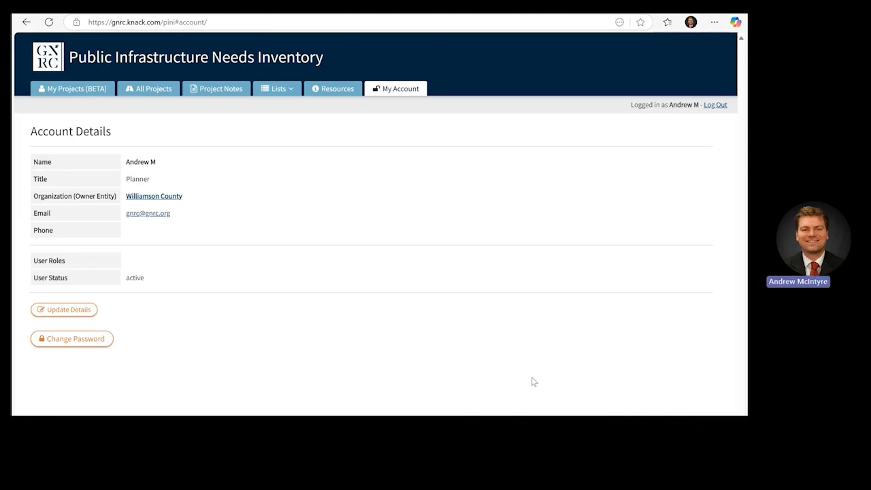
# Step: Change the account password to a new confirmed value and dismiss the browser's save-password prompt
pyautogui.click(89, 339)
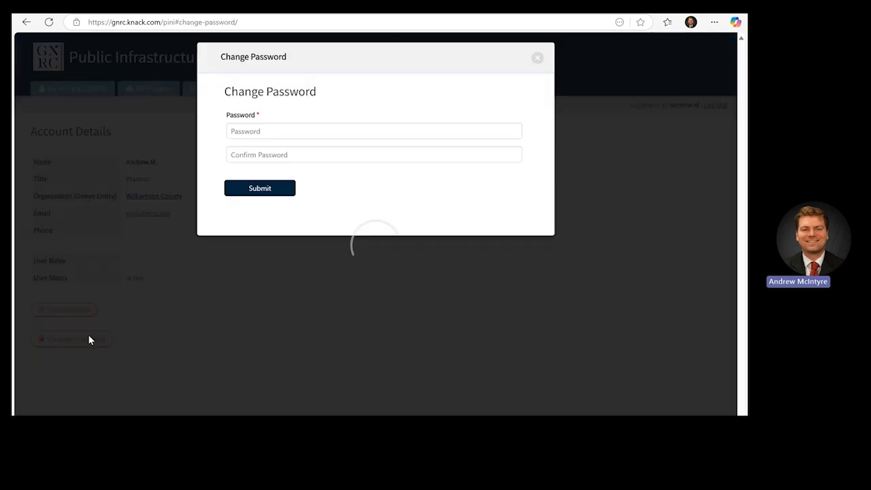
pyautogui.click(317, 130)
pyautogui.write('•••')
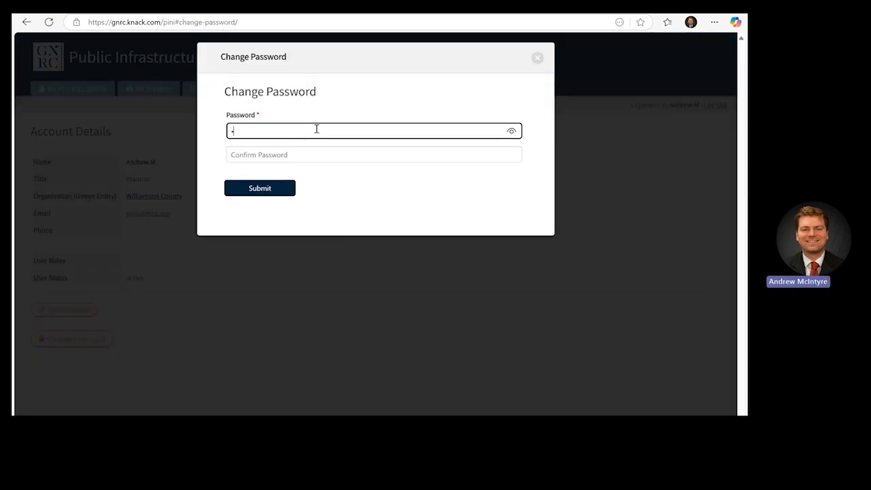
pyautogui.write('•')
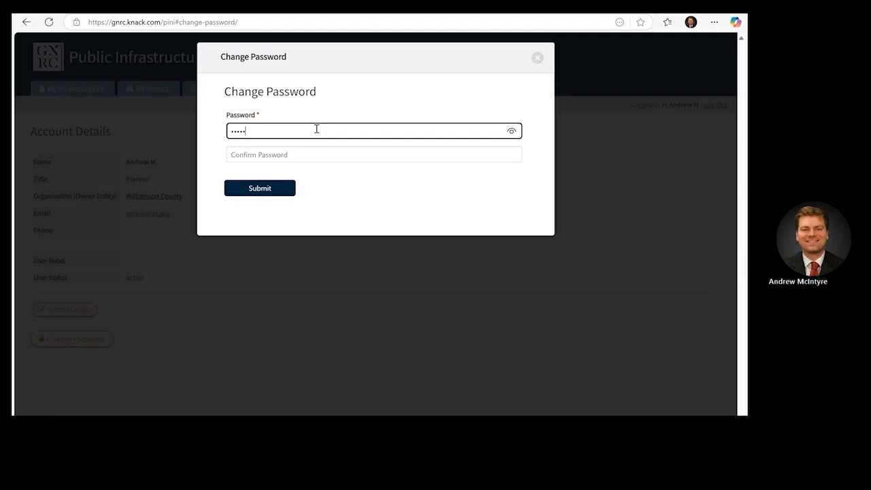
pyautogui.write('••')
pyautogui.click(323, 156)
pyautogui.write('•')
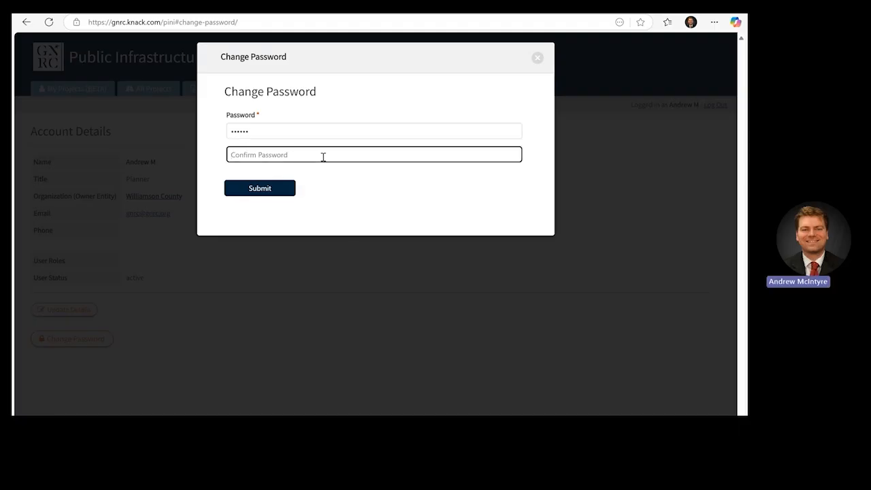
pyautogui.write('••••')
pyautogui.click(285, 188)
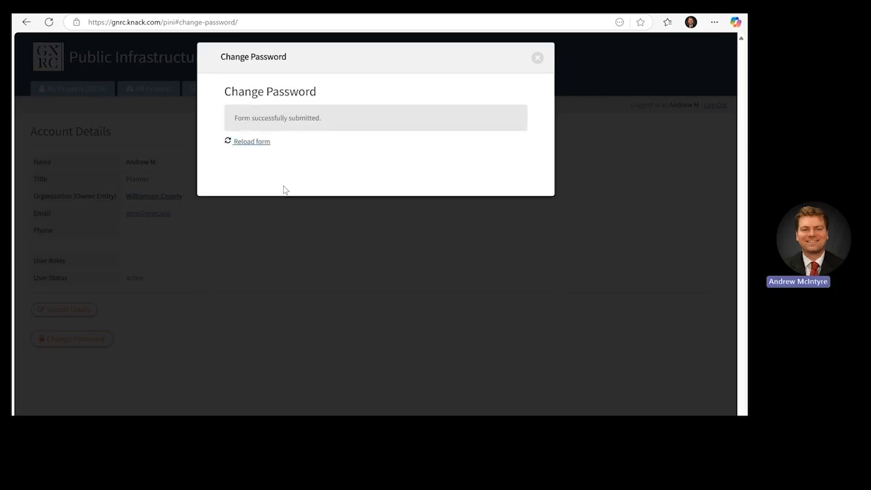
pyautogui.click(537, 58)
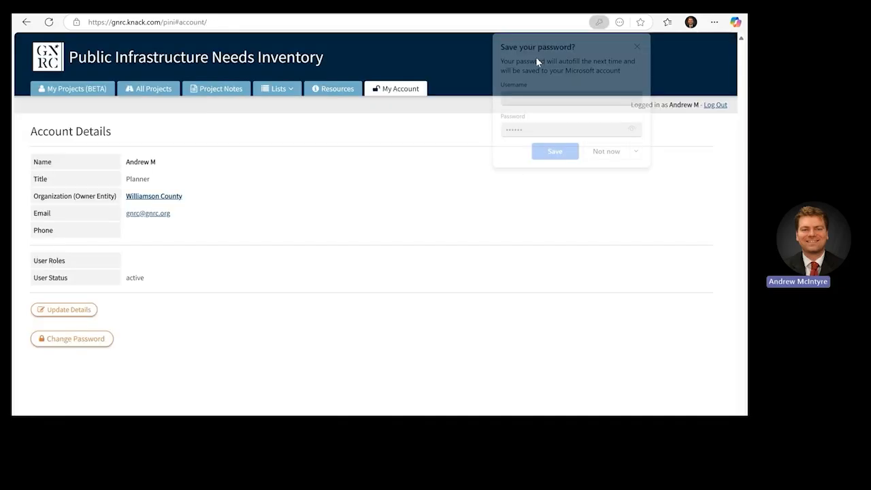
pyautogui.click(639, 44)
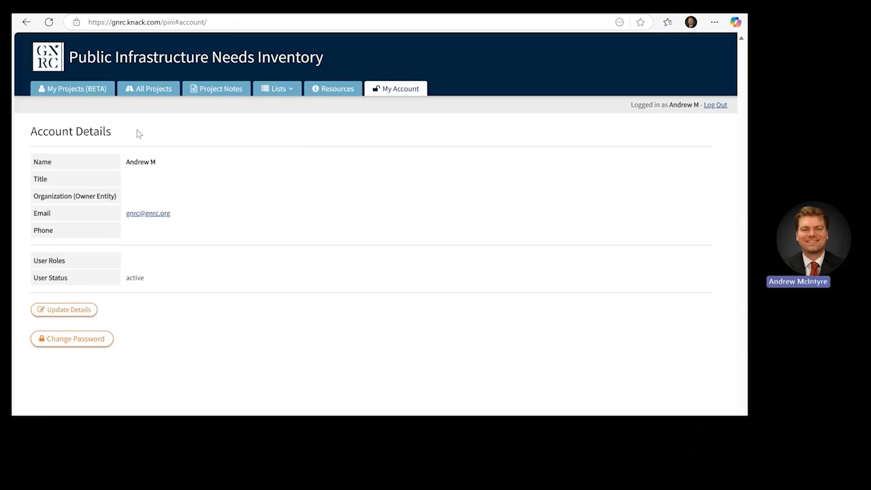
# Step: Show the My Projects (BETA) list and scroll through the organization's projects
pyautogui.click(83, 94)
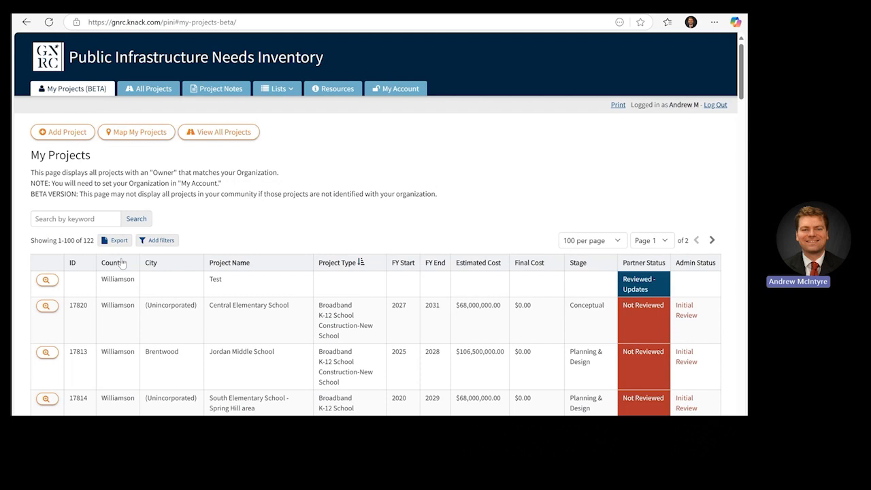
pyautogui.scroll(-1, 121, 263)
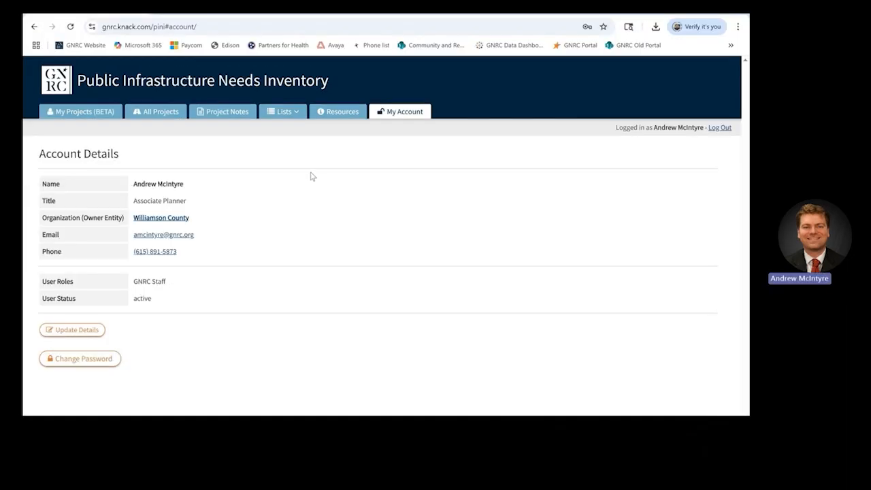
# Step: Browse the TACIR PINI and GNRC Capital Planning resources, then return to My Projects
pyautogui.click(336, 112)
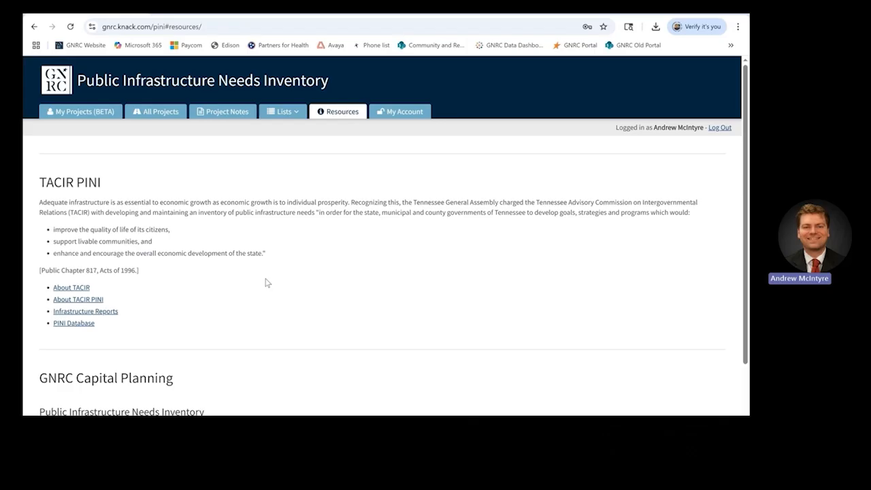
pyautogui.scroll(-1, 266, 283)
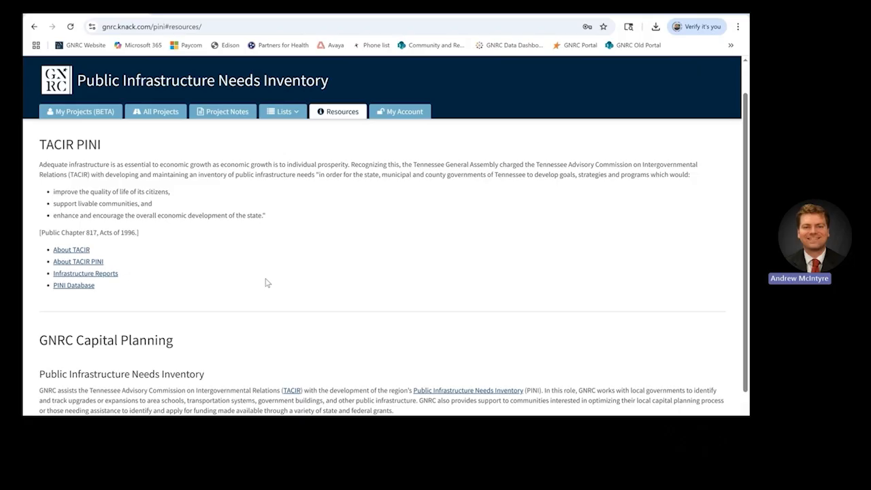
pyautogui.scroll(-2, 266, 283)
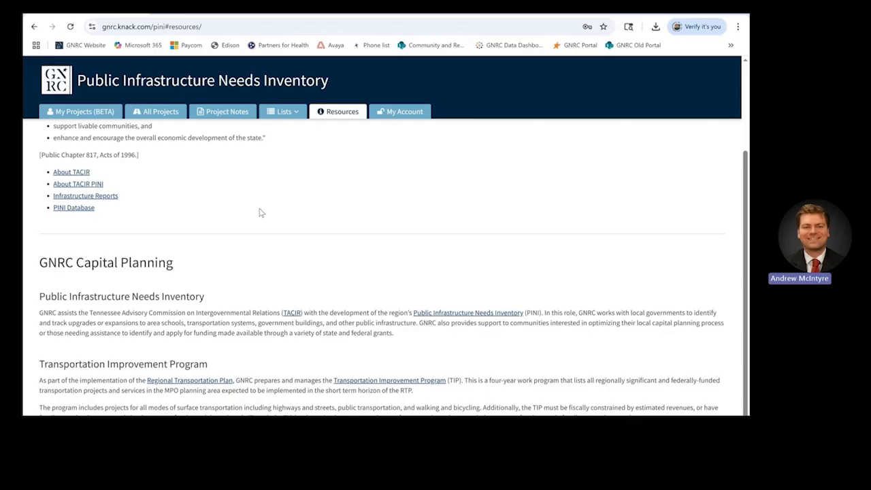
pyautogui.click(92, 113)
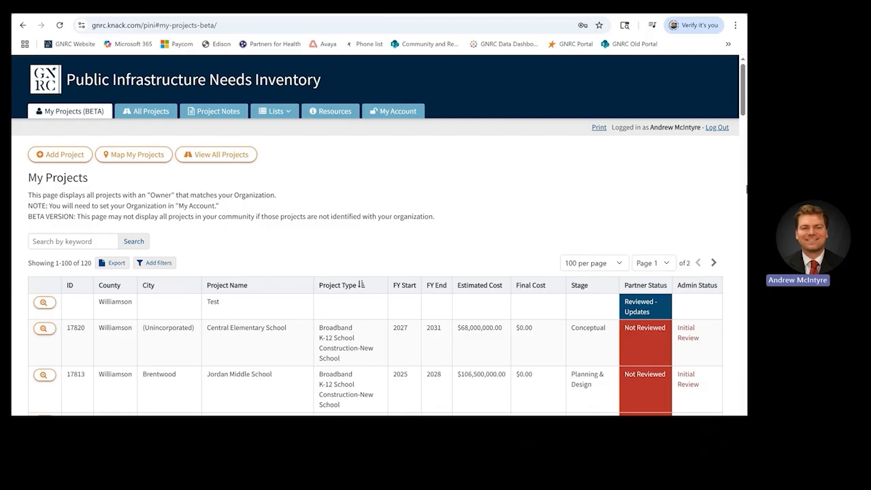
# Step: Switch to the All Projects list showing the full regional inventory of 3700 projects
pyautogui.click(162, 116)
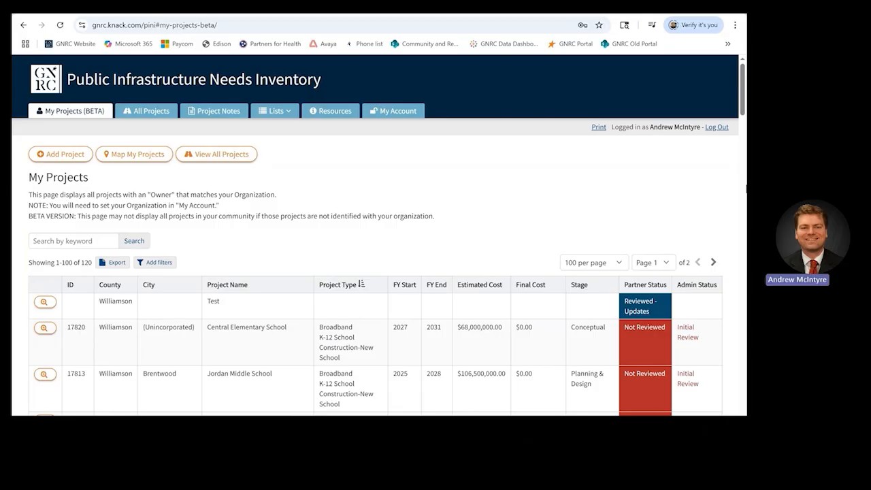
pyautogui.click(163, 117)
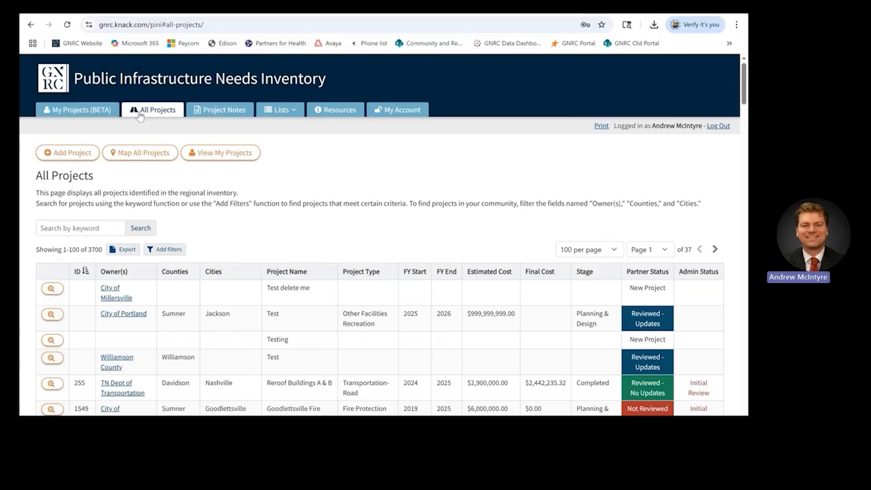
# Step: Search All Projects for 'franklin' (186 results), then clear the search box text
pyautogui.click(105, 228)
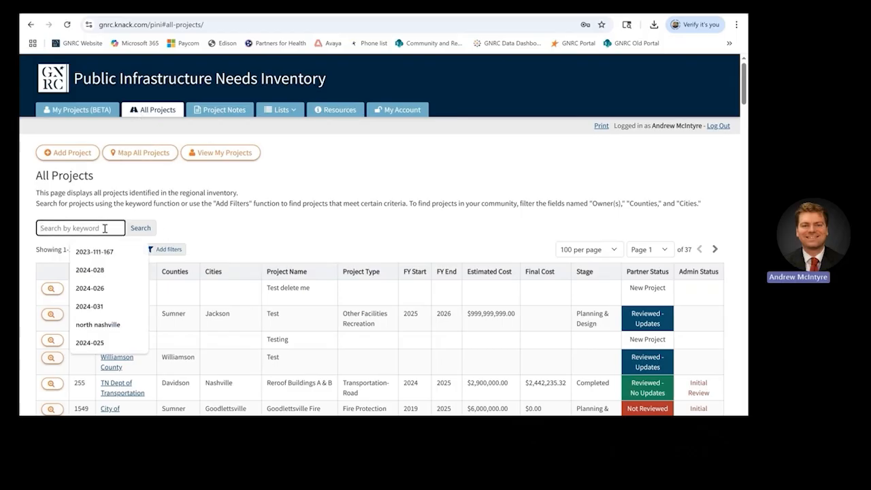
pyautogui.write('fra')
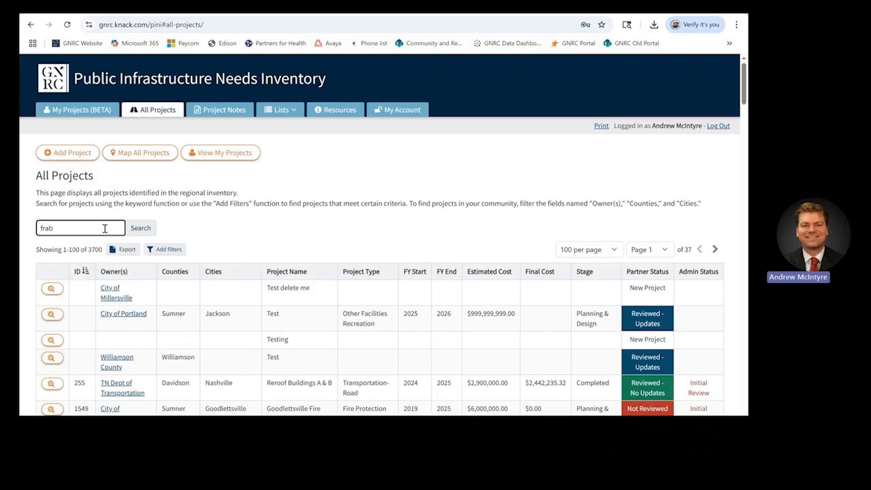
pyautogui.write('nklin')
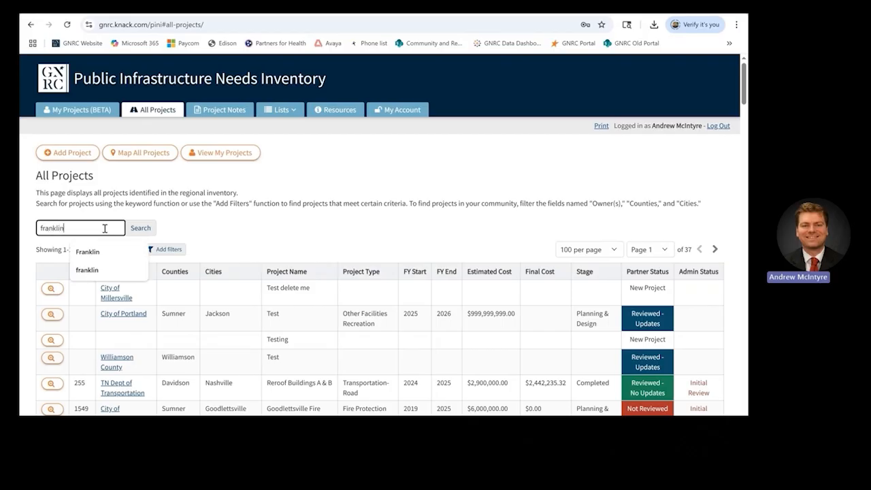
pyautogui.click(136, 232)
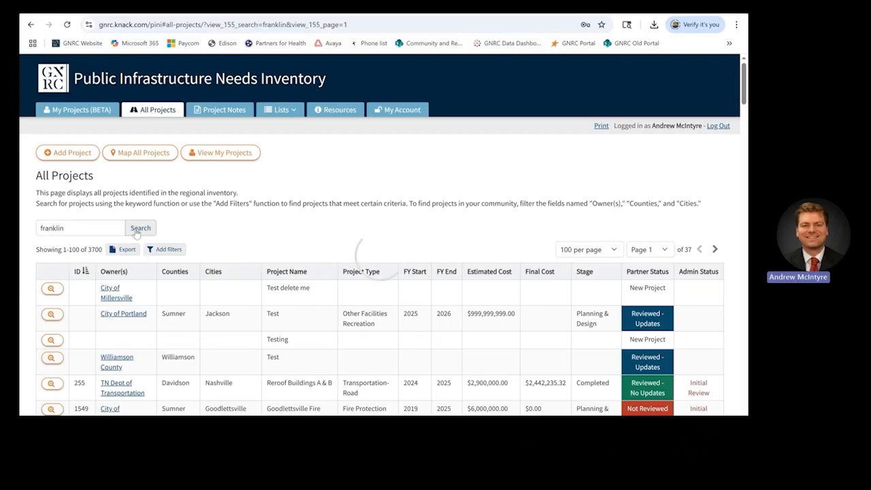
pyautogui.moveTo(102, 228); pyautogui.dragTo(24, 220)
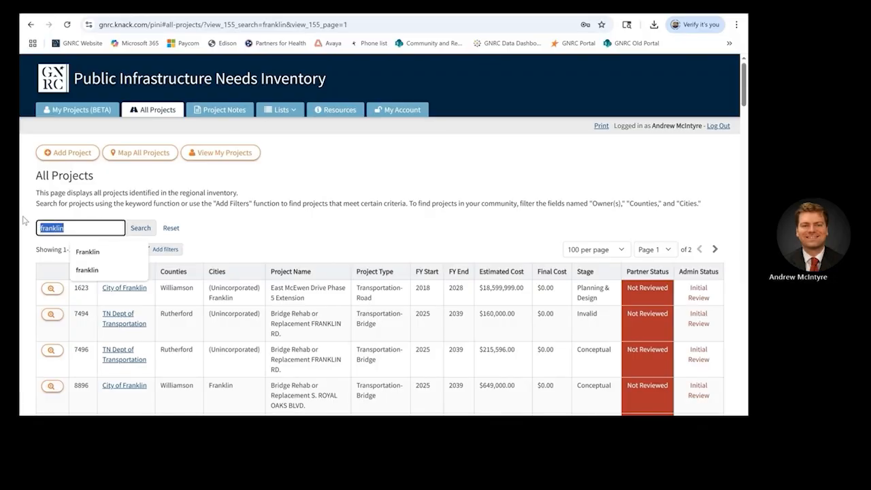
pyautogui.press('BackSpace')
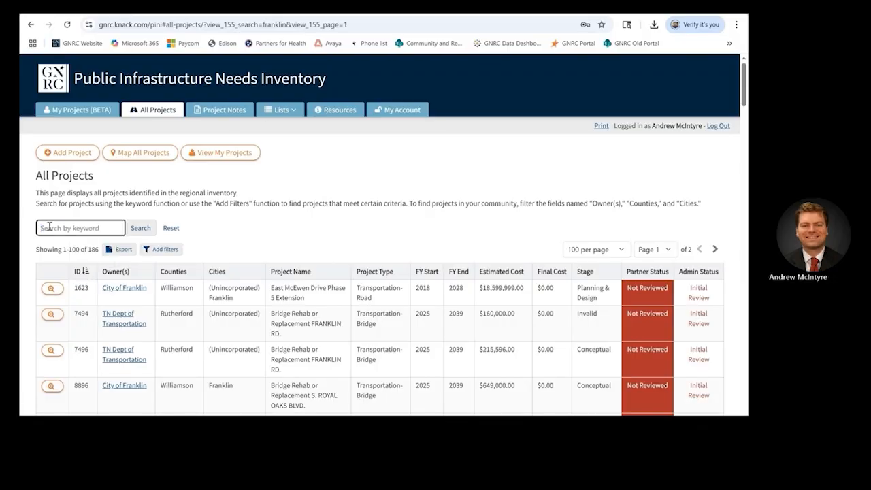
# Step: Export the 186 franklin results as a Commas (.csv) file
pyautogui.click(123, 250)
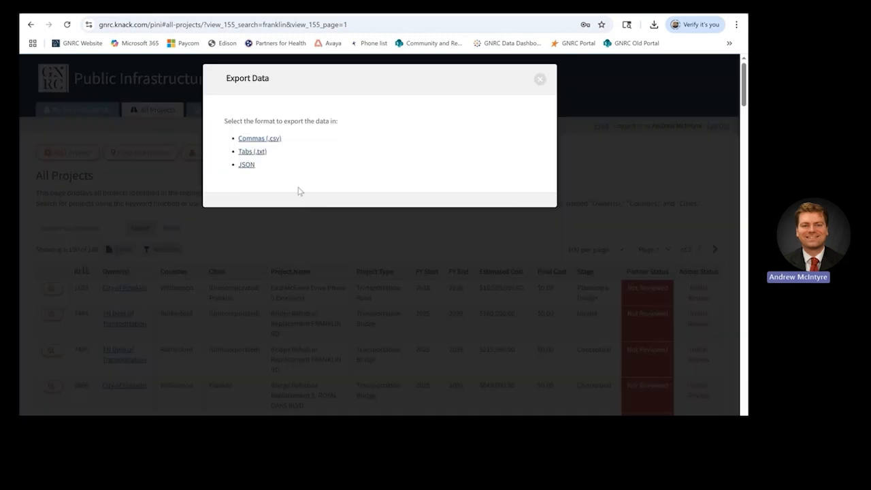
pyautogui.click(259, 139)
pyautogui.click(540, 80)
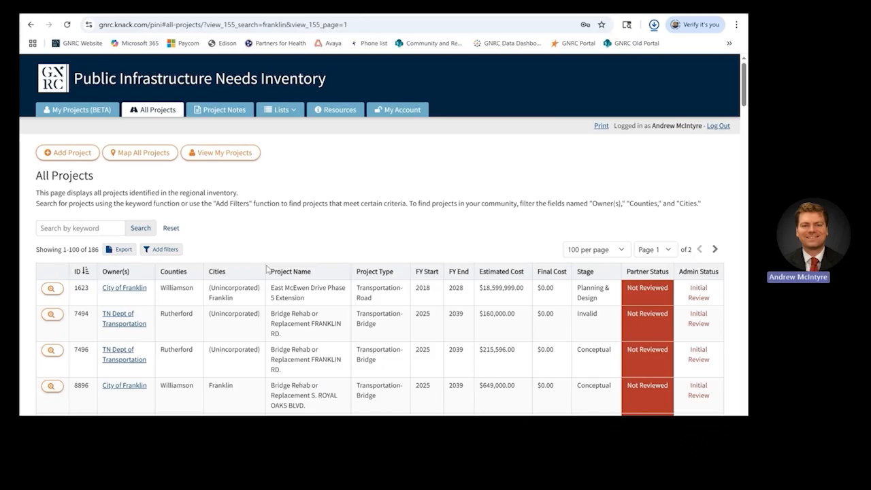
# Step: Add a filter condition Counties is Williamson
pyautogui.click(165, 250)
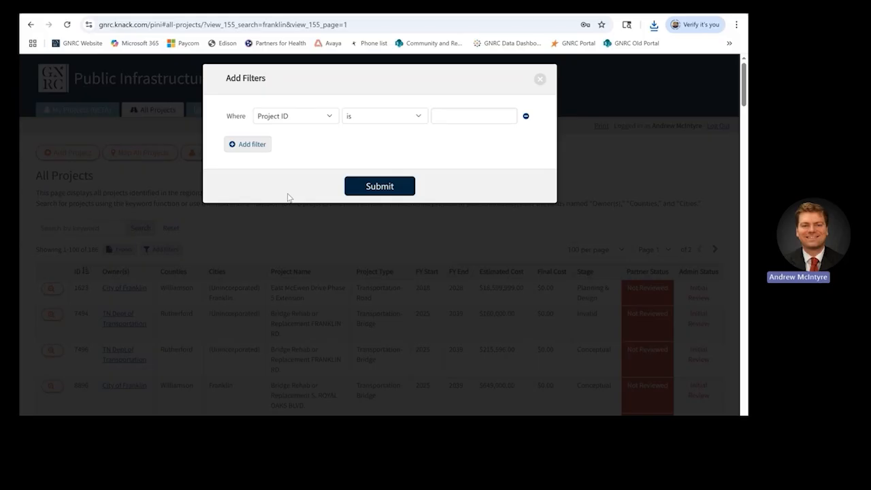
pyautogui.click(323, 122)
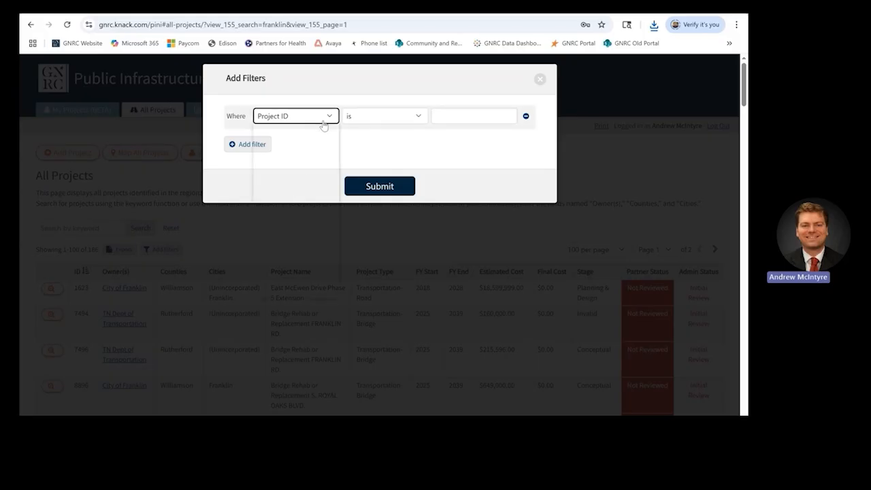
pyautogui.click(299, 159)
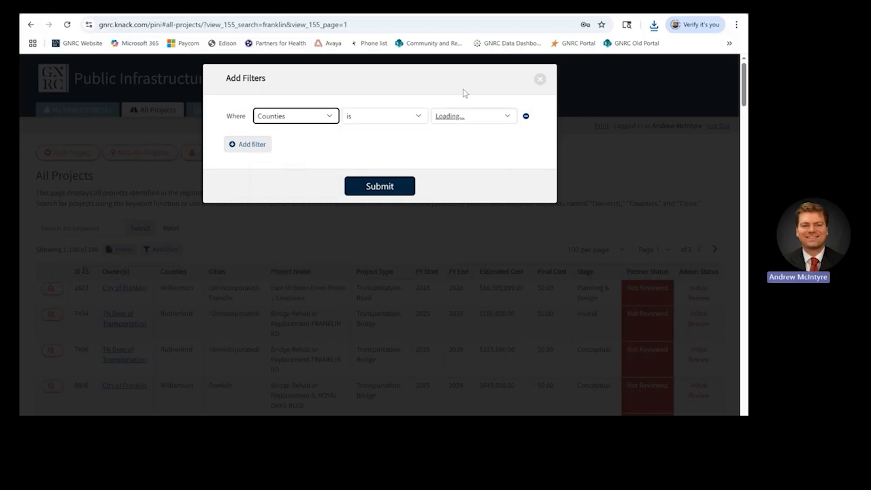
pyautogui.click(490, 117)
pyautogui.moveTo(506, 153); pyautogui.dragTo(500, 253)
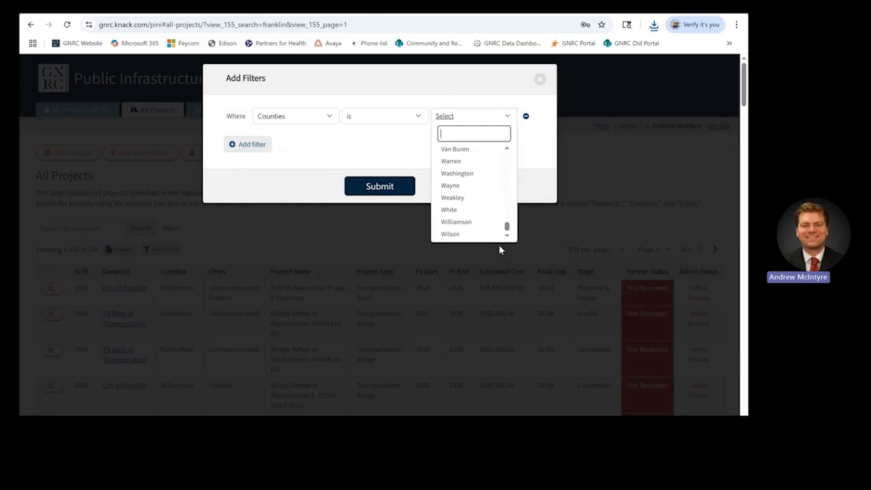
pyautogui.click(484, 222)
# Step: Add a second filter condition FY End is 2025
pyautogui.click(263, 145)
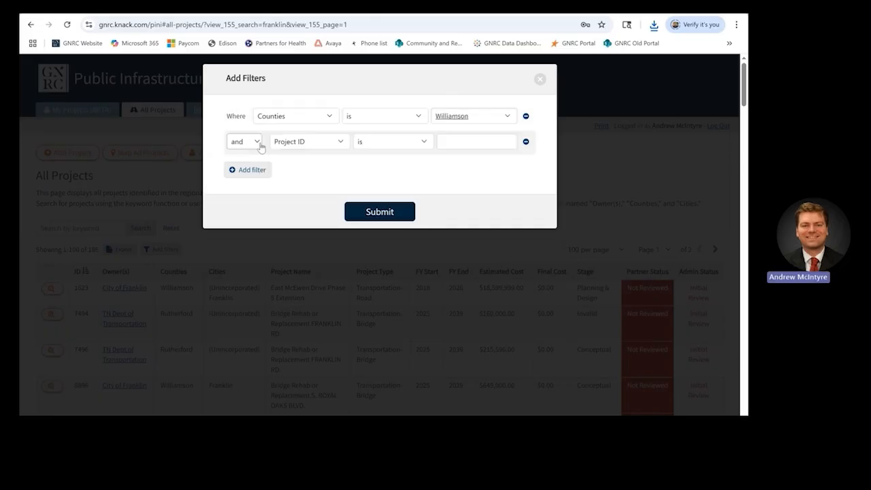
pyautogui.click(301, 143)
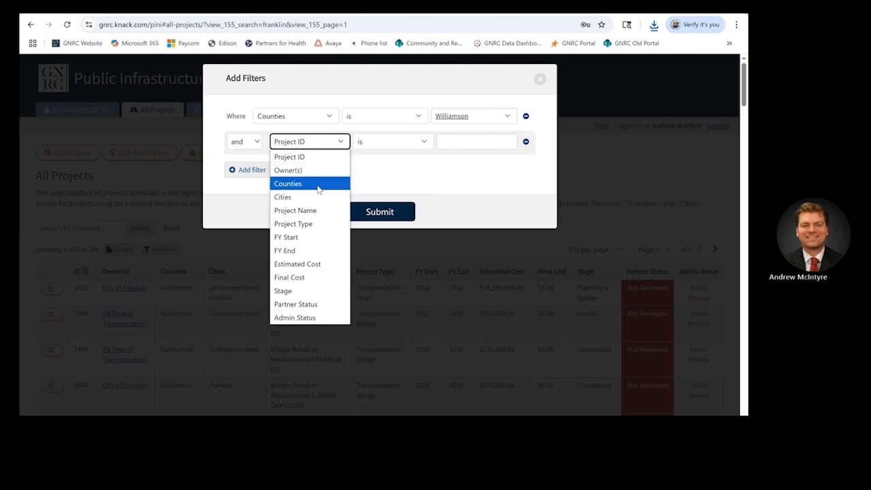
pyautogui.click(289, 250)
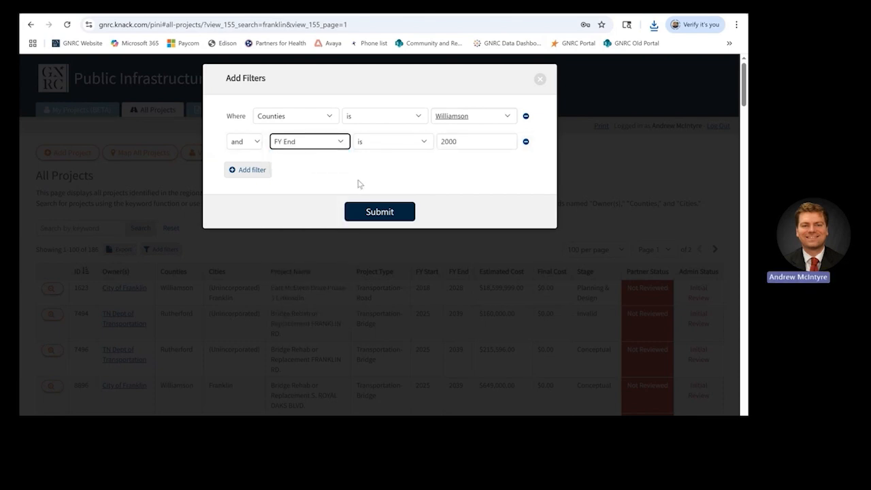
pyautogui.click(465, 144)
pyautogui.scroll(-5, 486, 331)
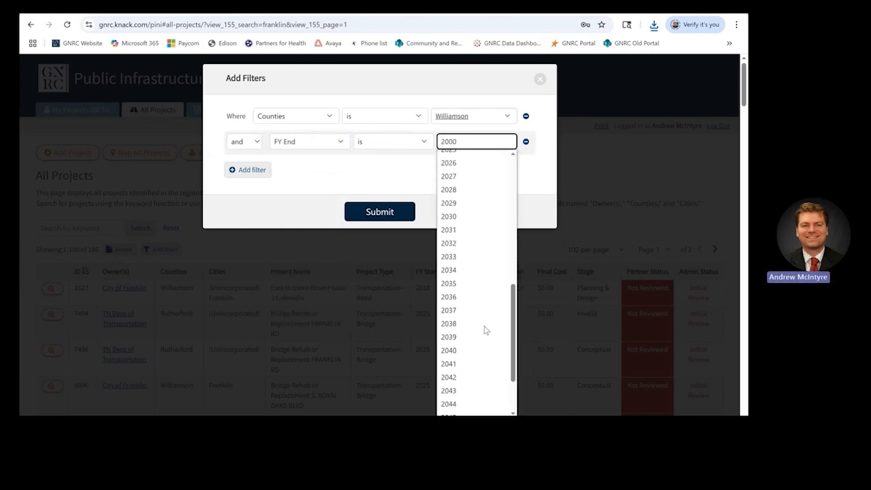
pyautogui.scroll(1, 486, 331)
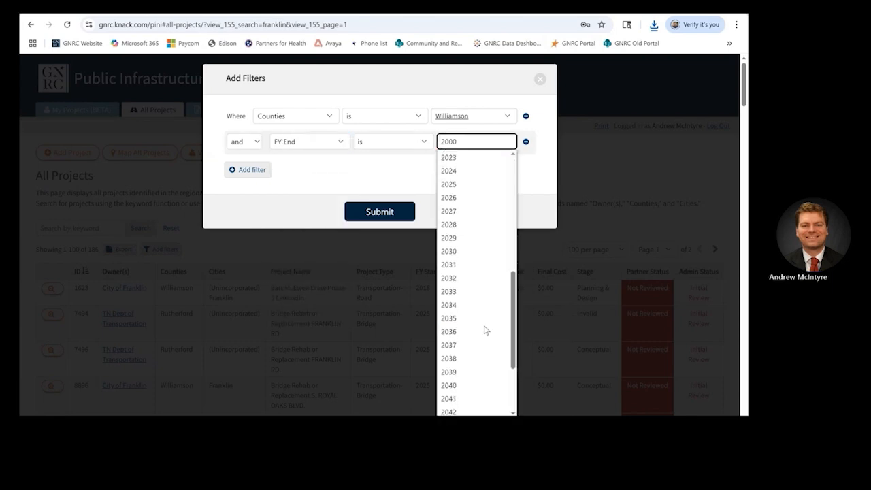
pyautogui.click(470, 185)
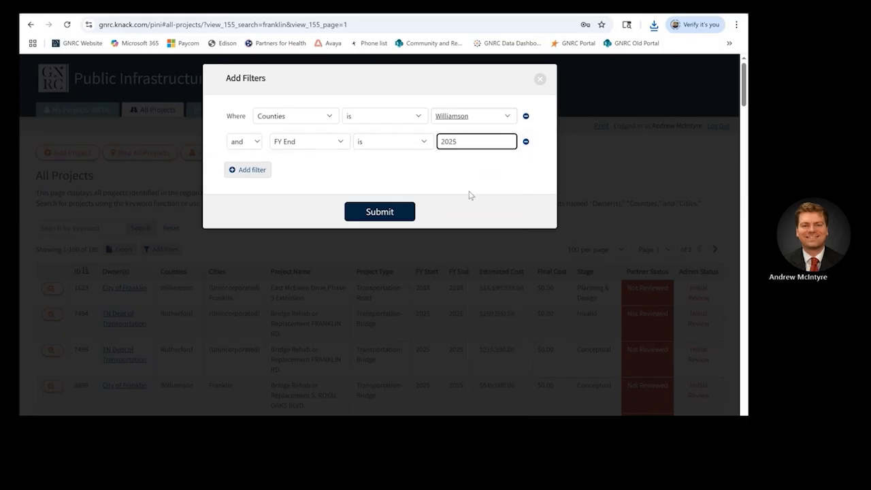
# Step: Switch the connector to 'or', remove the empty Project ID condition, and apply the filters
pyautogui.click(243, 171)
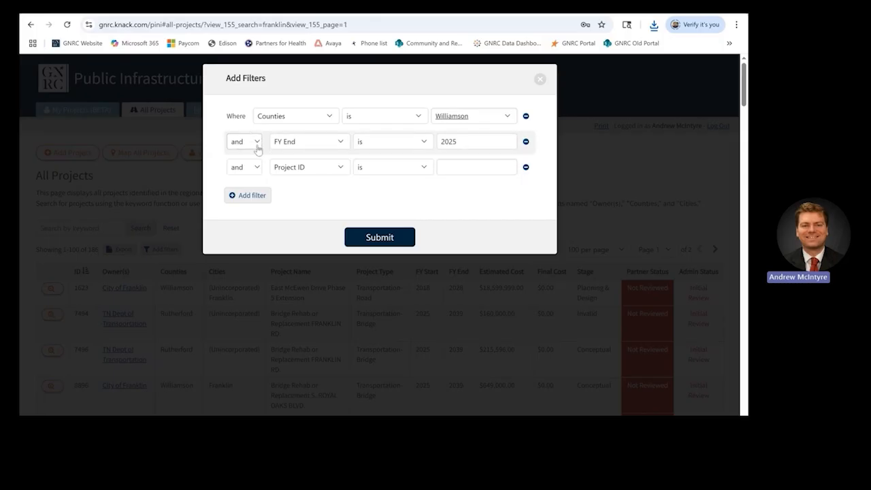
pyautogui.click(256, 144)
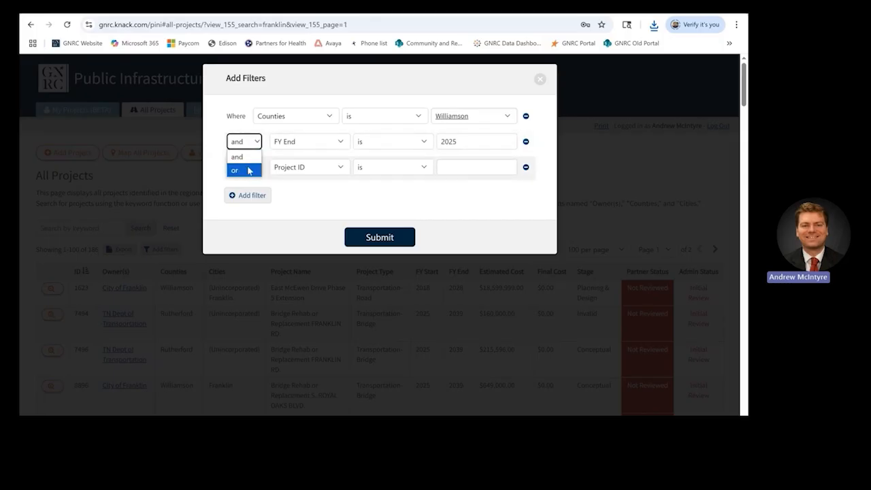
pyautogui.click(249, 170)
pyautogui.click(257, 167)
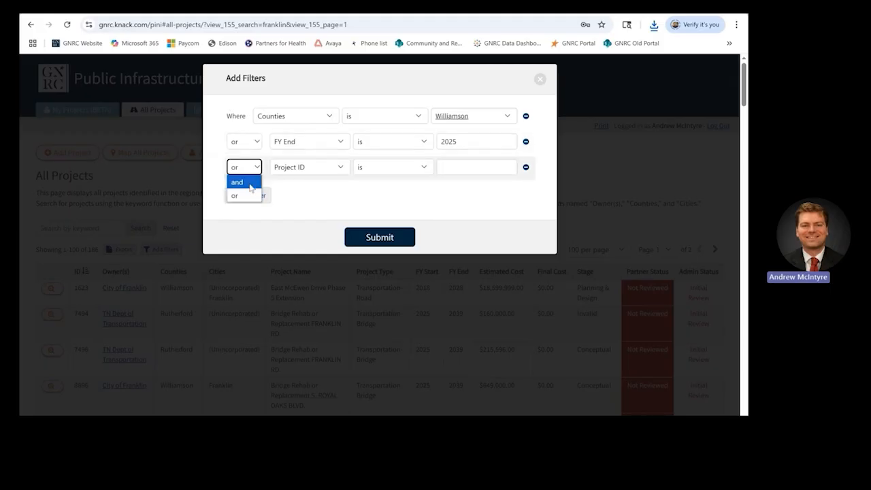
pyautogui.click(273, 186)
pyautogui.click(258, 167)
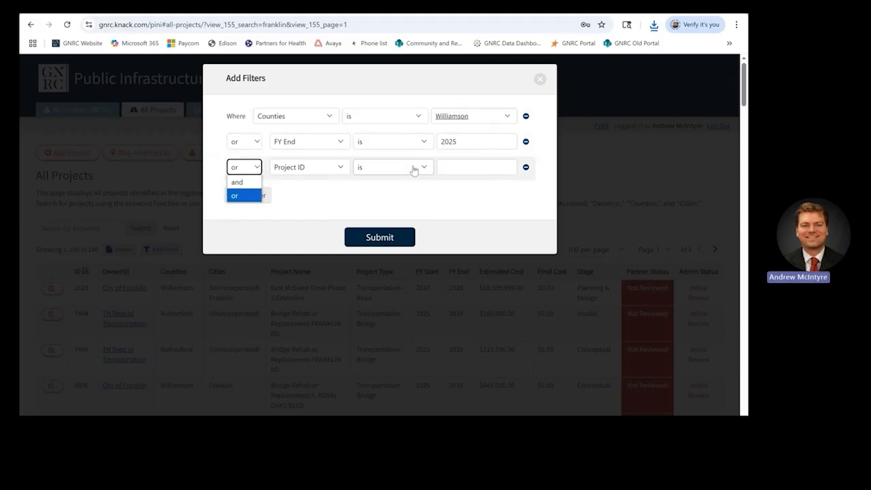
pyautogui.click(497, 184)
pyautogui.click(525, 168)
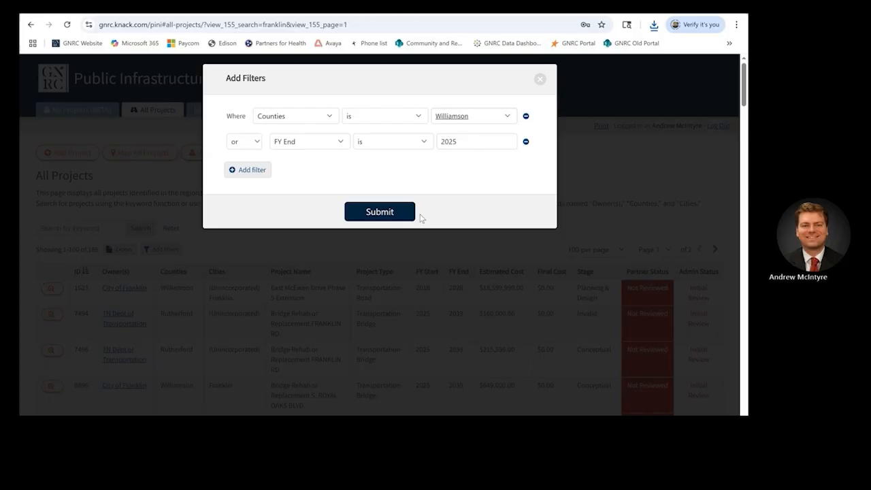
pyautogui.click(379, 212)
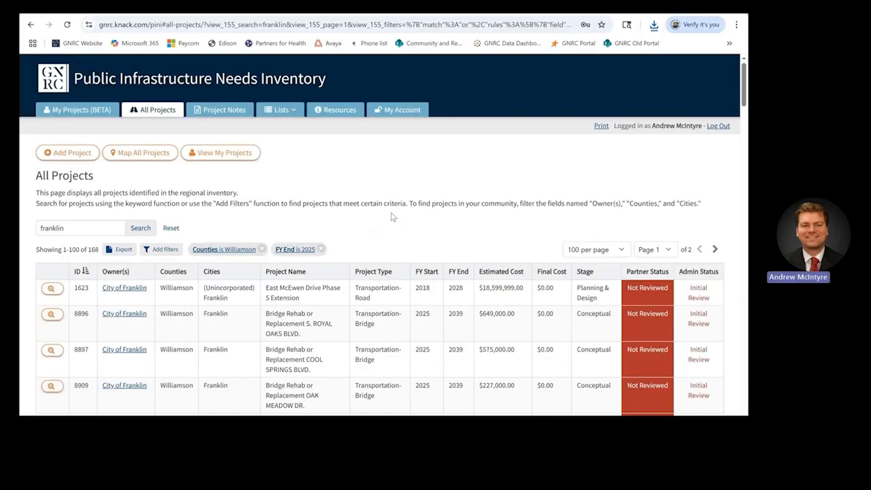
# Step: Erase the 'franklin' keyword, reset the project list, and switch to My Projects
pyautogui.click(67, 226)
pyautogui.press('BackSpace')
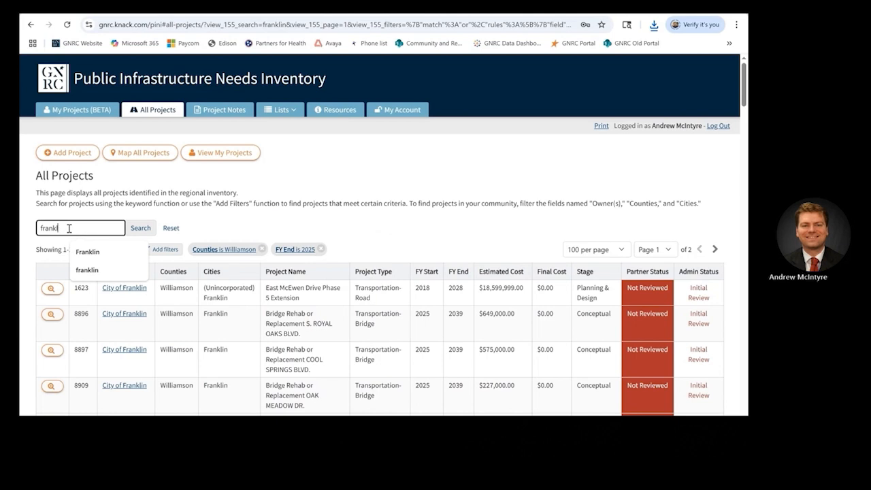
pyautogui.click(171, 228)
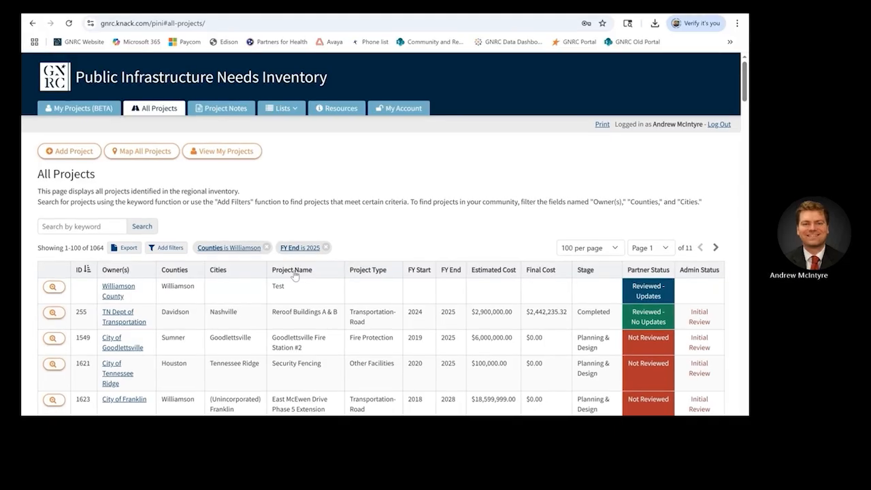
pyautogui.click(242, 152)
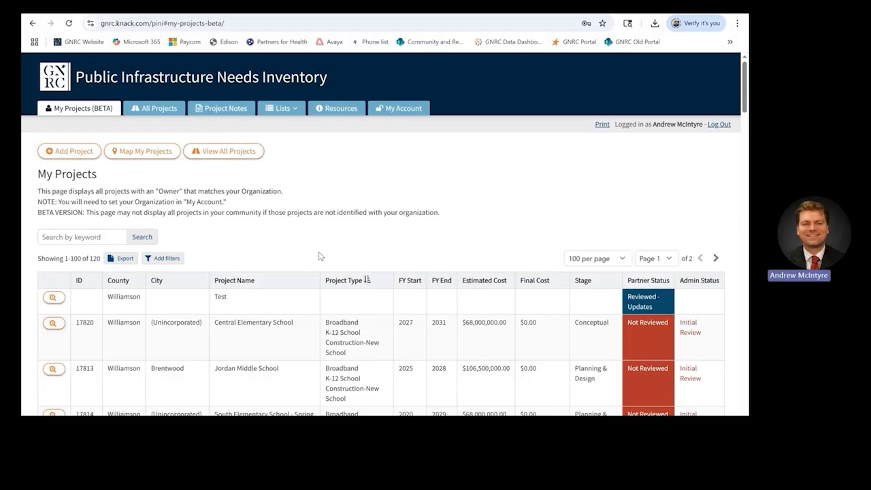
# Step: Sort My Projects by Stage (reversed), then by FY End, and return to All Projects
pyautogui.click(583, 281)
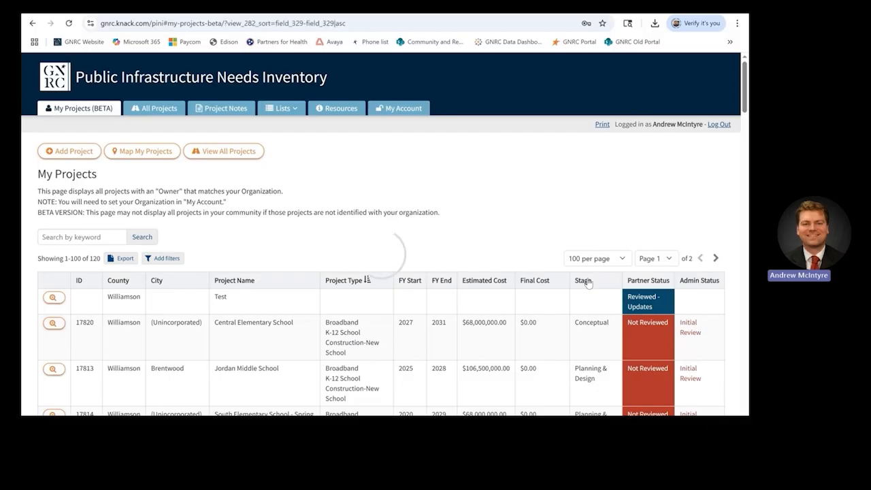
pyautogui.click(586, 280)
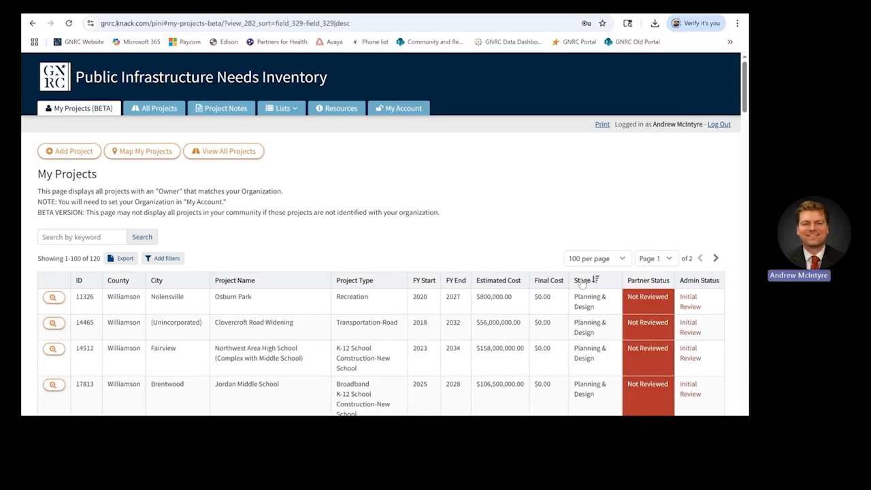
pyautogui.click(460, 281)
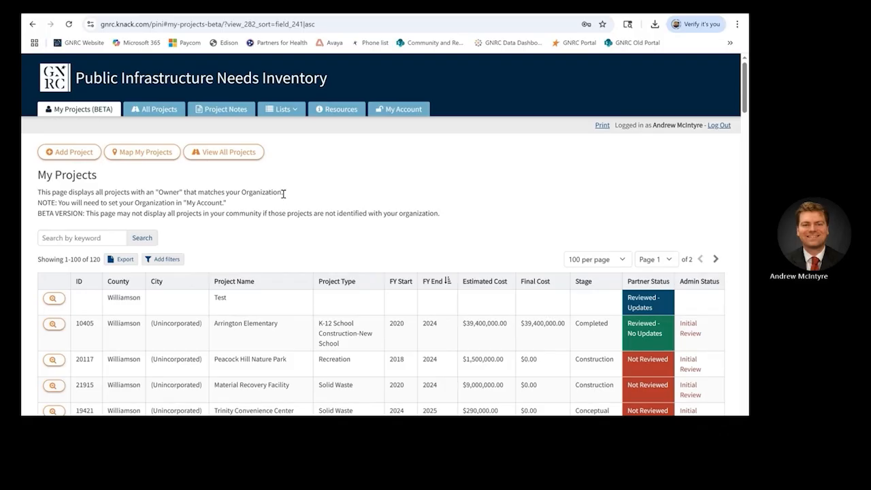
pyautogui.click(165, 112)
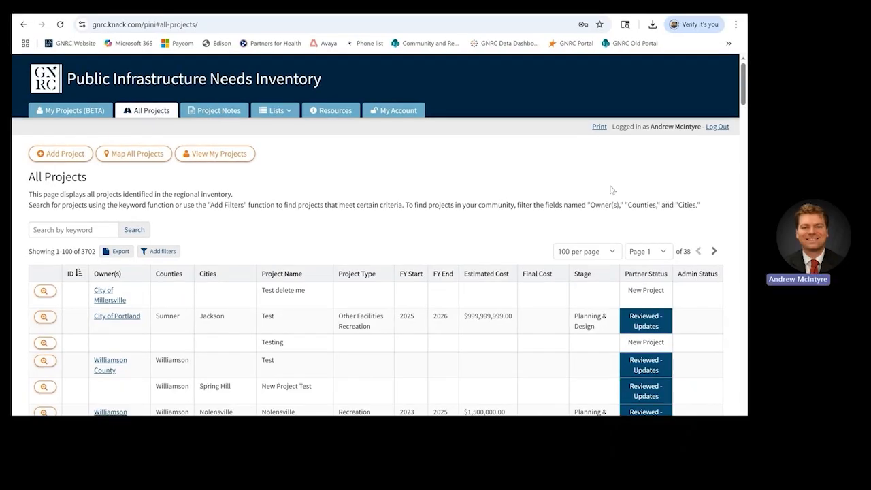
# Step: Open a blank Add Project form from the All Projects page
pyautogui.click(74, 155)
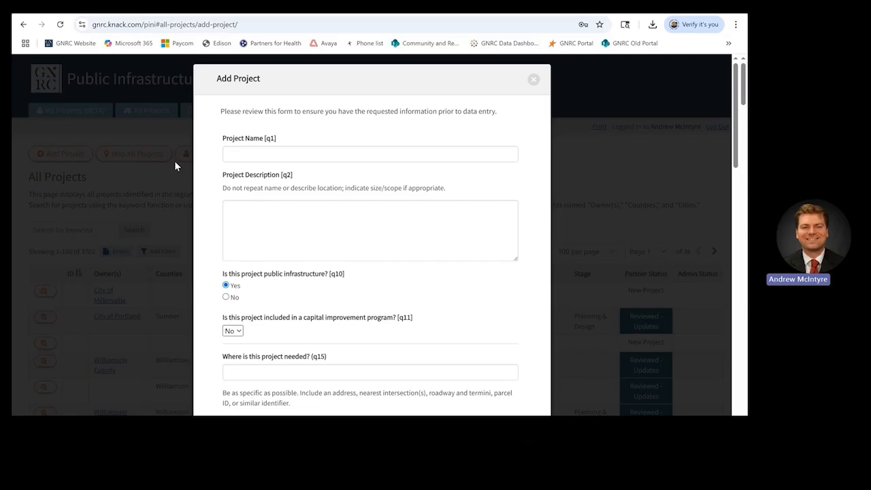
# Step: Name the project 'Nolensville Recreation Complex Splash Pad'
pyautogui.click(228, 157)
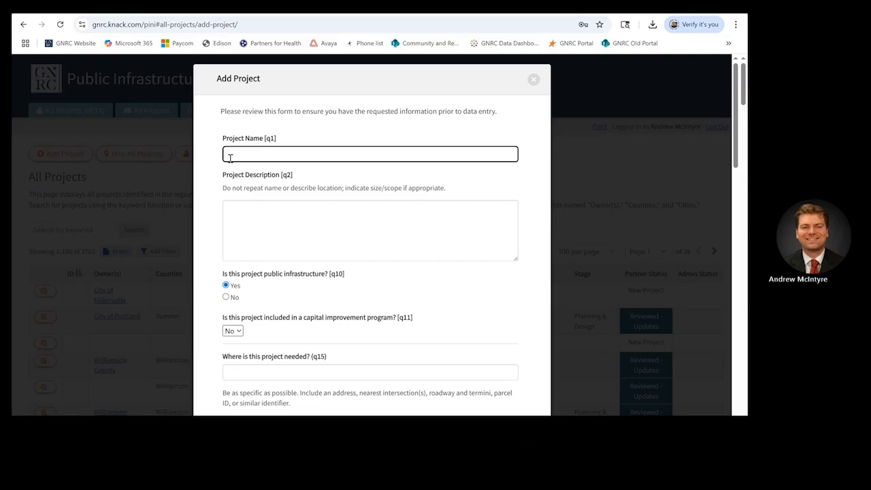
pyautogui.write('No')
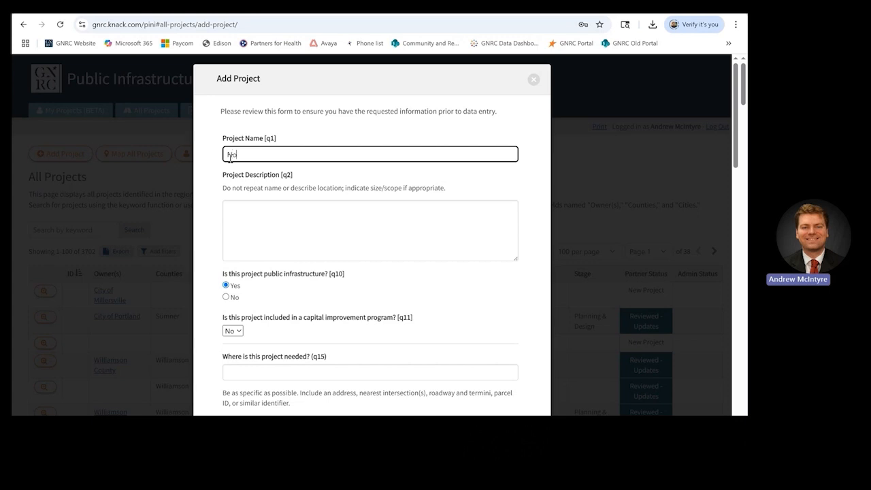
pyautogui.write('lensv')
pyautogui.write('il')
pyautogui.write('ille ')
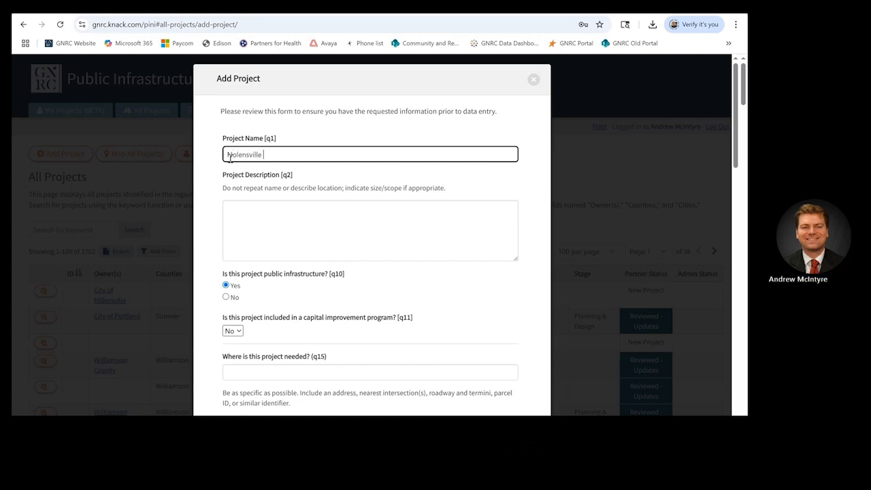
pyautogui.write('Recreat')
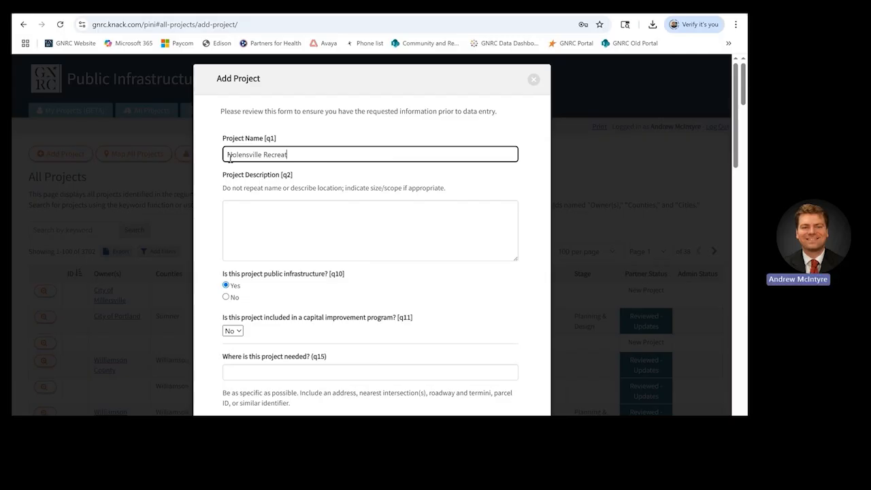
pyautogui.write('io')
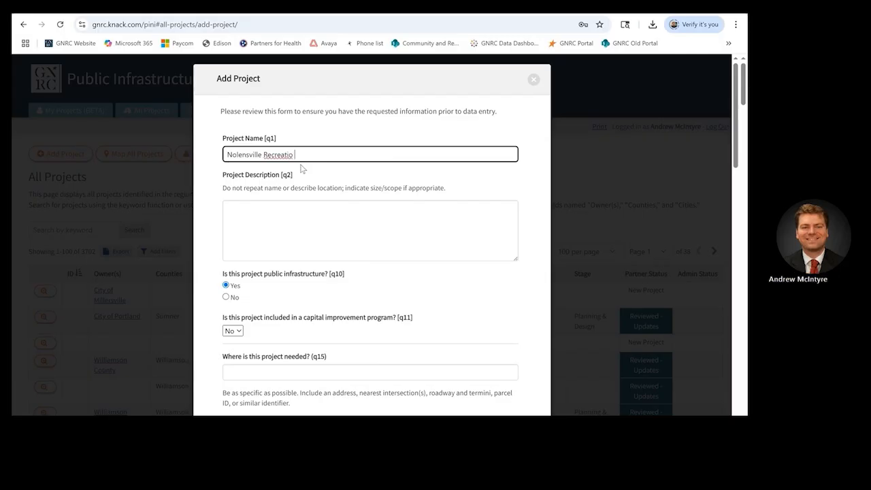
pyautogui.write('n Complex SPlas')
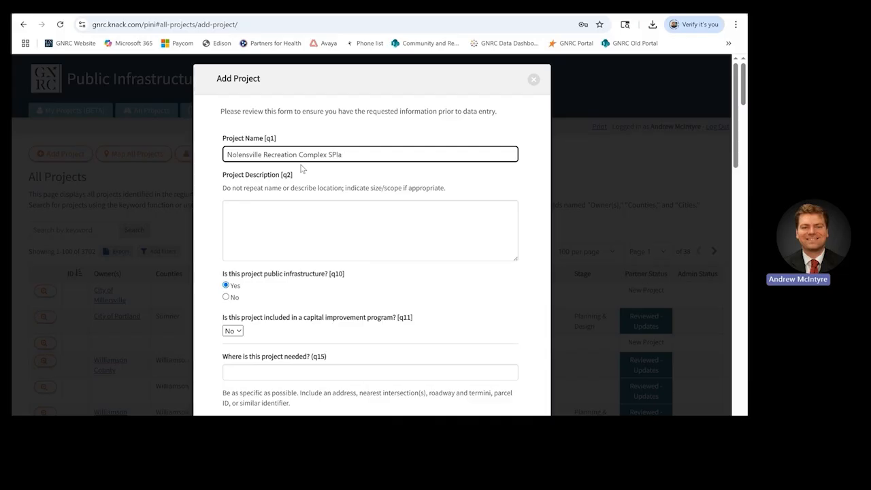
pyautogui.press('BackSpace')
pyautogui.press('BackSpace')
pyautogui.press('BackSpace')
pyautogui.write('plas')
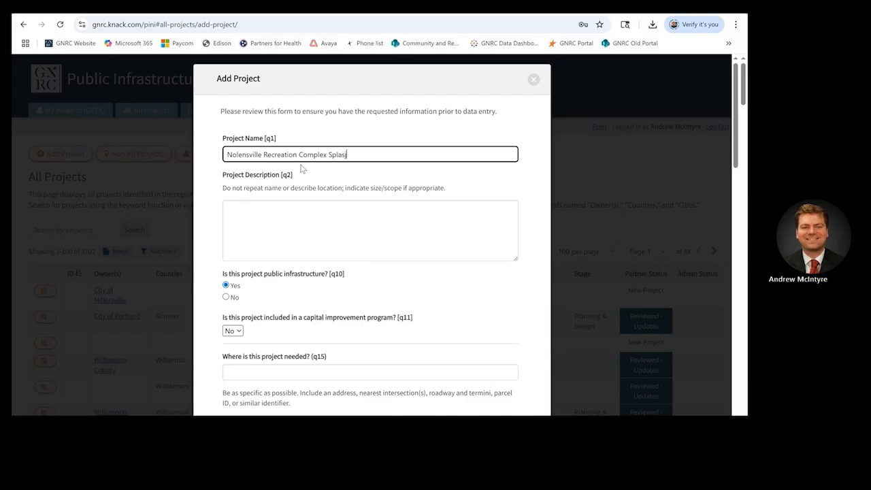
pyautogui.write('h Pad')
# Step: Describe it as 'Construct a new splash pad at the Nolensville Recreation Complex' and mark public infrastructure No
pyautogui.click(305, 216)
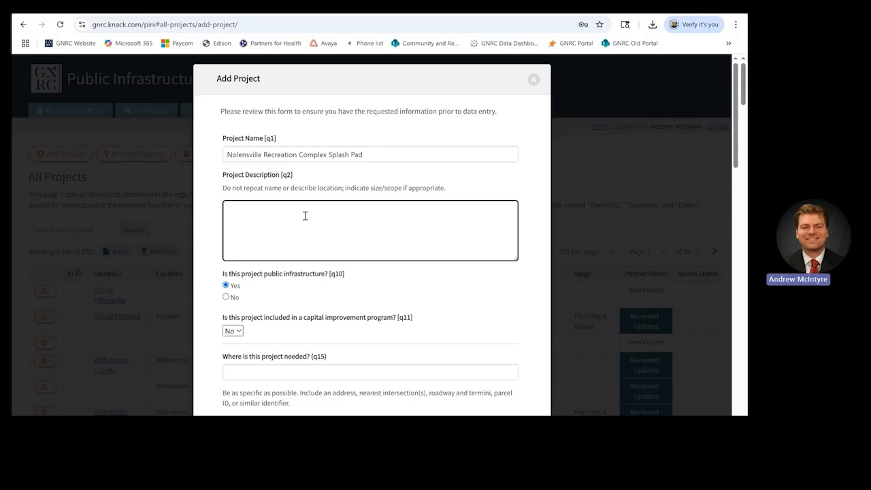
pyautogui.write('Construct a new spl')
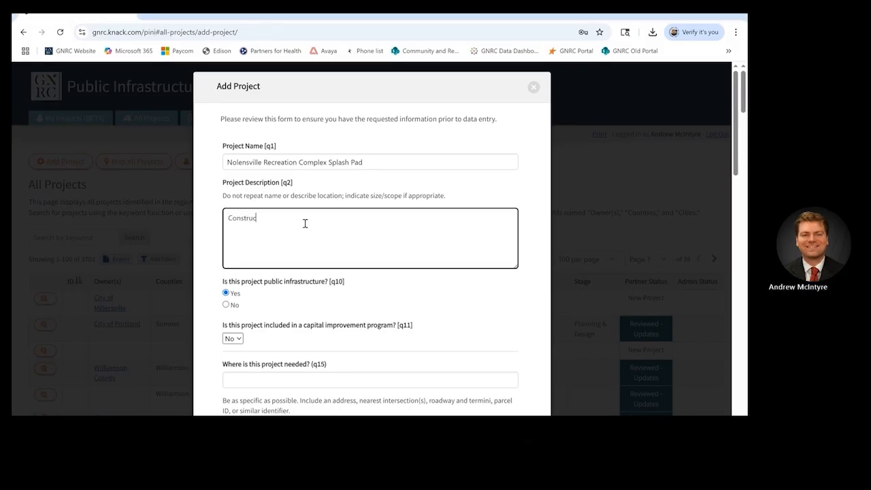
pyautogui.write('ash pad at the Nolensville Recreation Complex.')
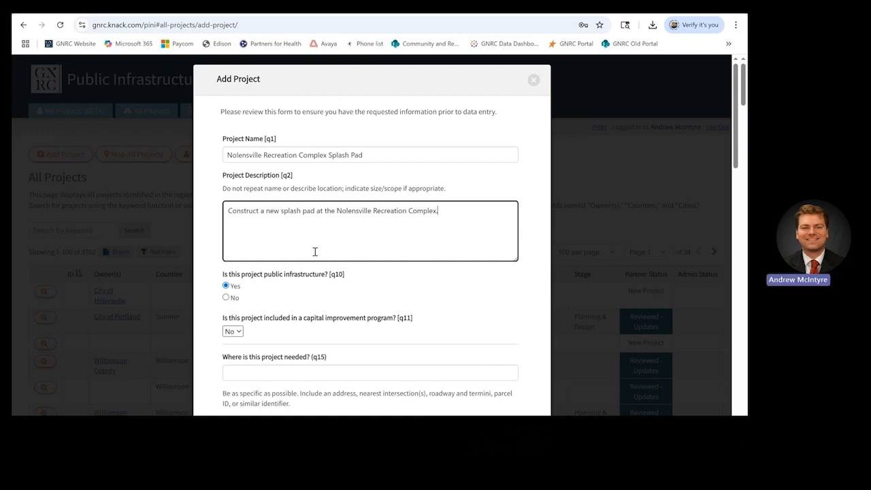
pyautogui.click(226, 298)
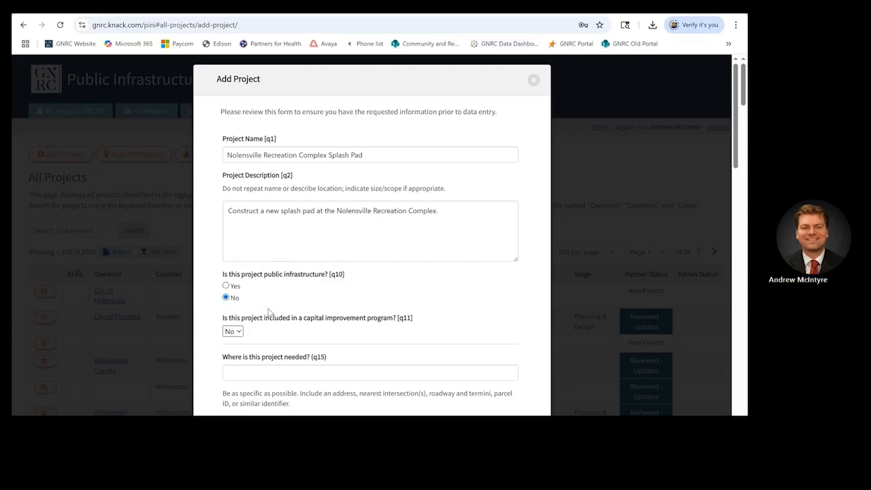
pyautogui.scroll(-1, 272, 307)
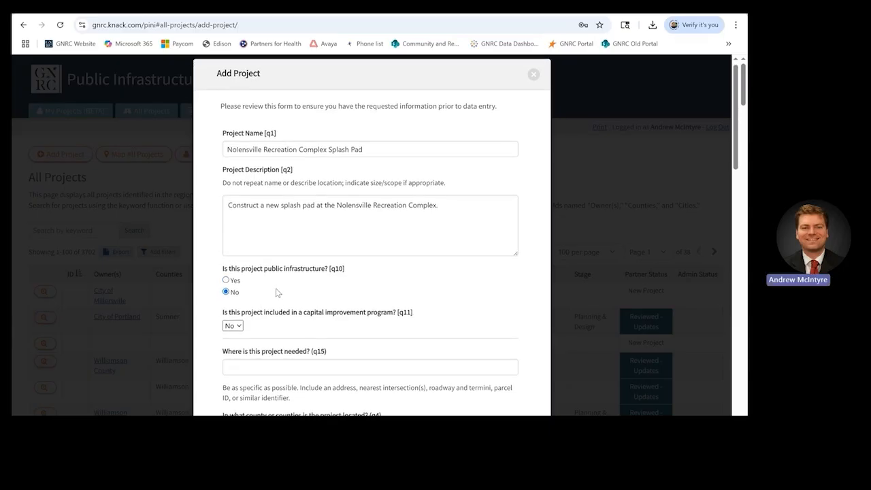
pyautogui.scroll(-2, 276, 291)
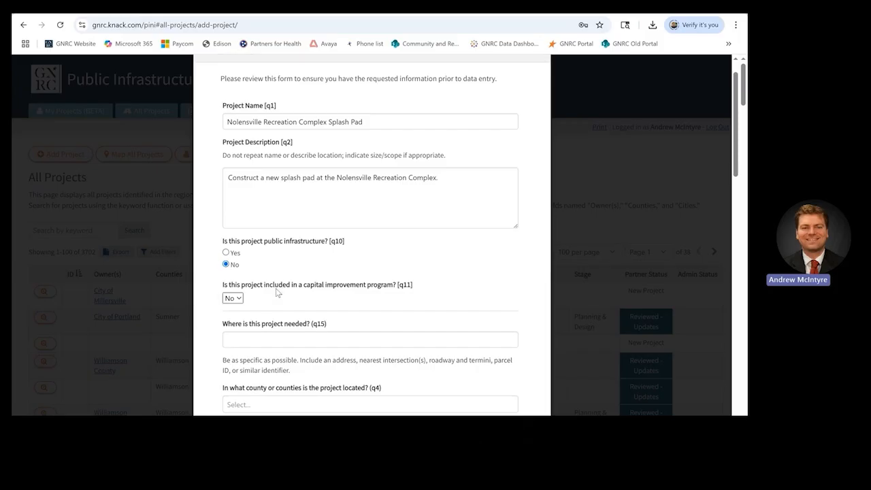
pyautogui.click(296, 307)
pyautogui.scroll(-2, 296, 308)
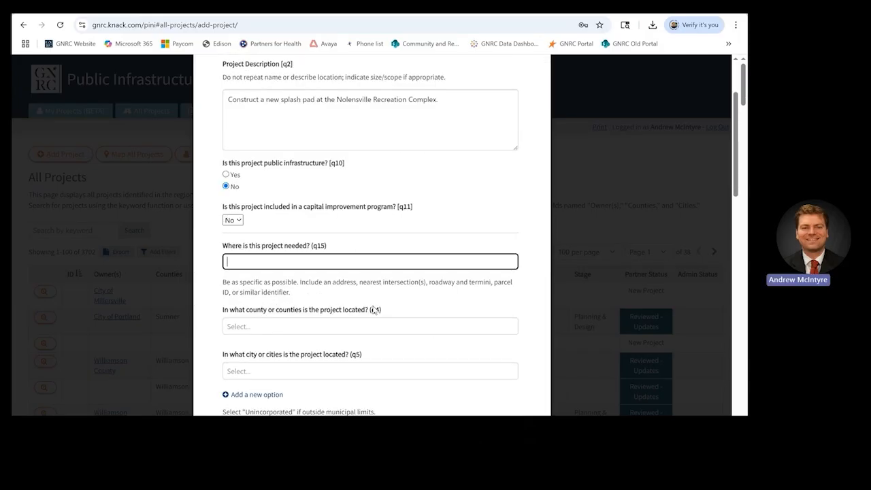
pyautogui.write('7250 Nolen')
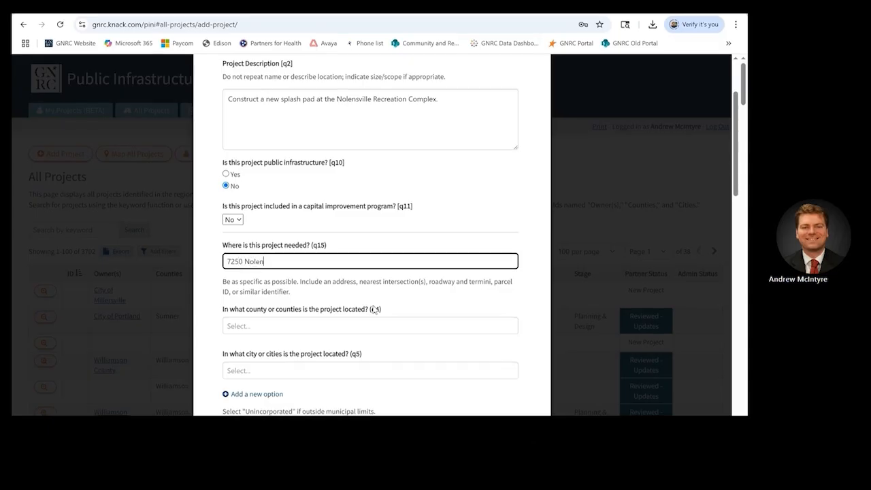
pyautogui.write('sville Rd, Nolensville, TN')
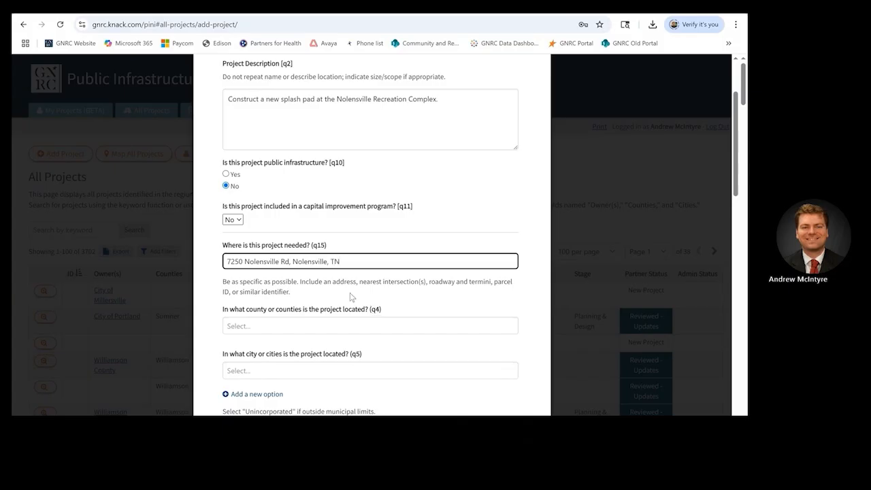
pyautogui.click(290, 261)
pyautogui.press('BackSpace')
pyautogui.scroll(-2, 305, 299)
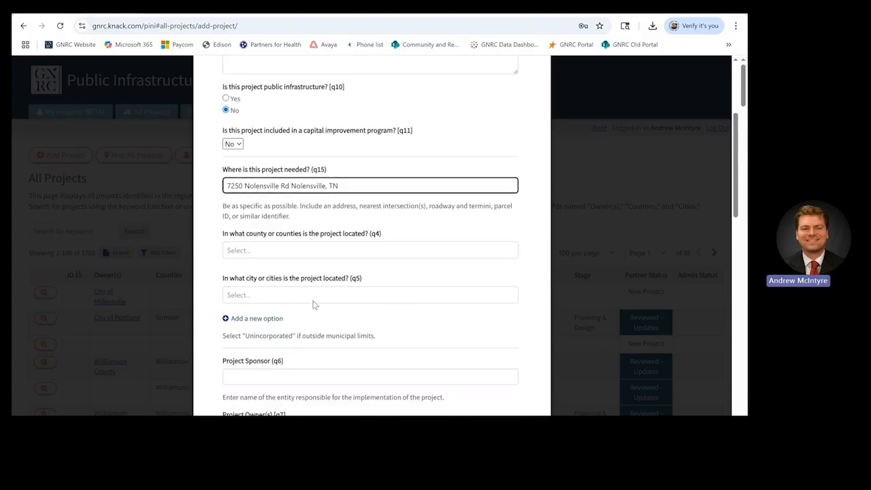
# Step: Set the project county to Williamson and the city to Nolensville
pyautogui.click(314, 236)
pyautogui.write('wi')
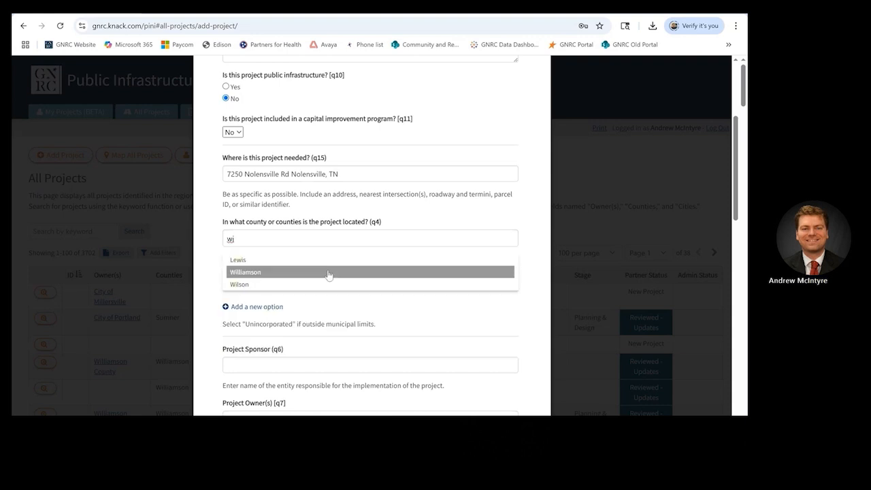
pyautogui.click(330, 273)
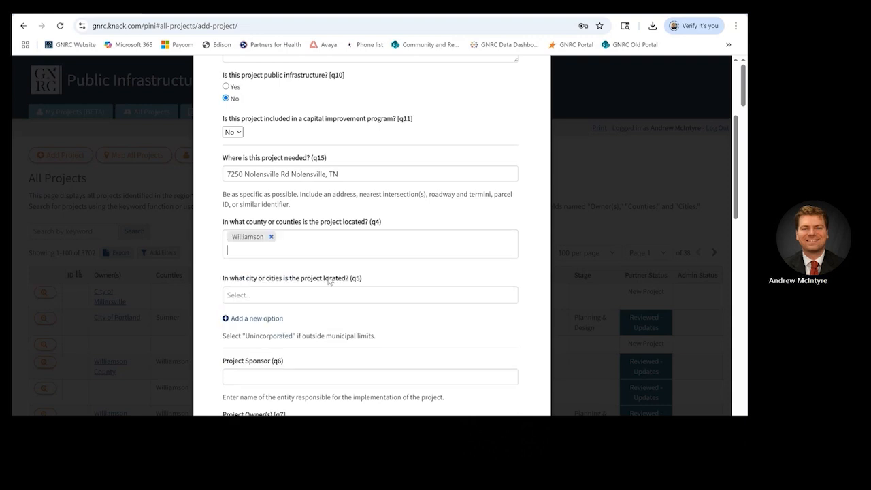
pyautogui.click(327, 294)
pyautogui.write('N')
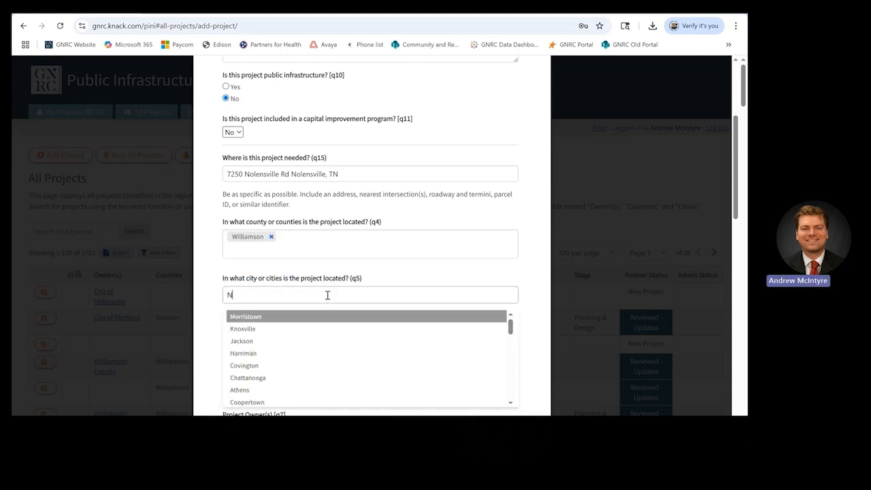
pyautogui.write('olen')
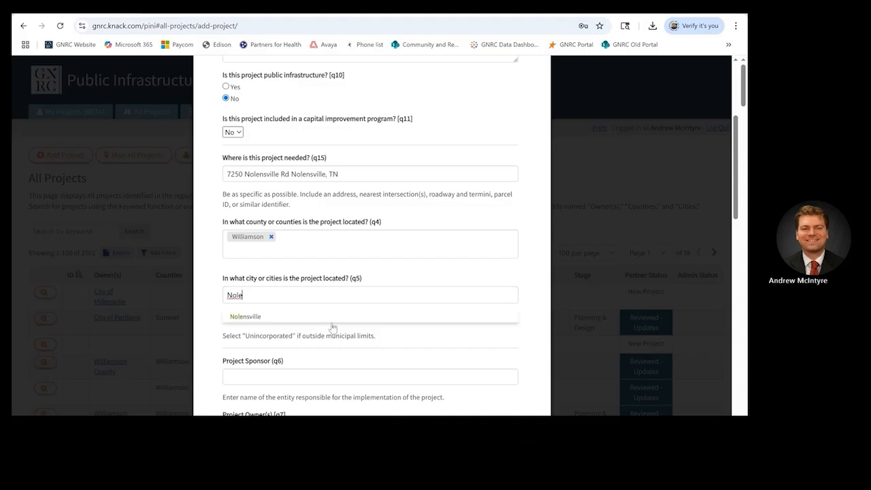
pyautogui.click(332, 319)
# Step: Enter Williamson County as the project sponsor
pyautogui.scroll(-1, 330, 323)
pyautogui.click(330, 324)
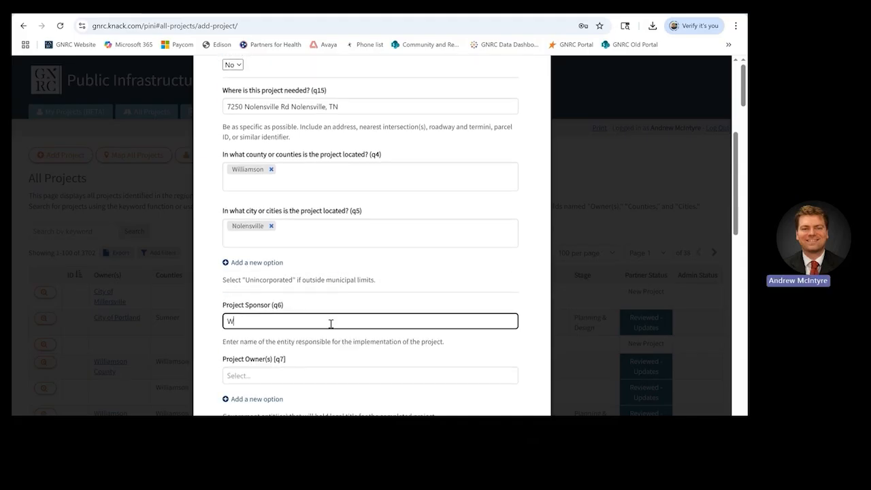
pyautogui.write('Williamson County')
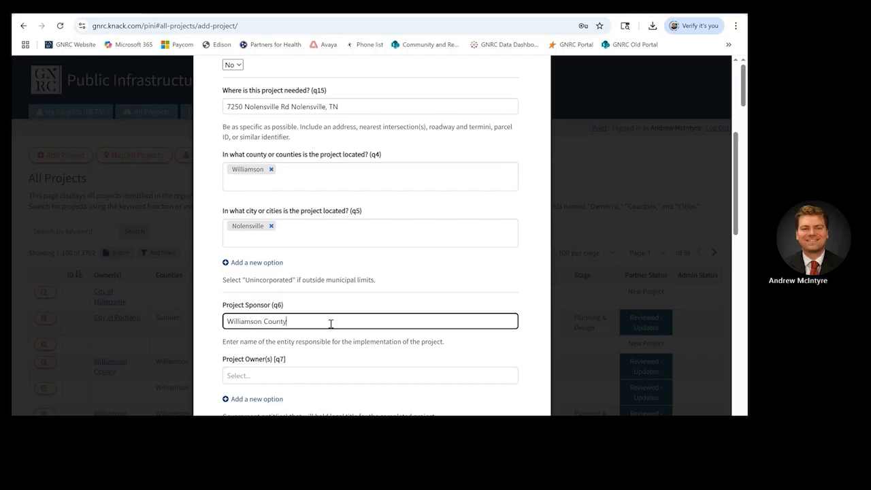
pyautogui.scroll(-1, 331, 320)
# Step: Make Williamson County the project owner, with level of government County
pyautogui.click(333, 314)
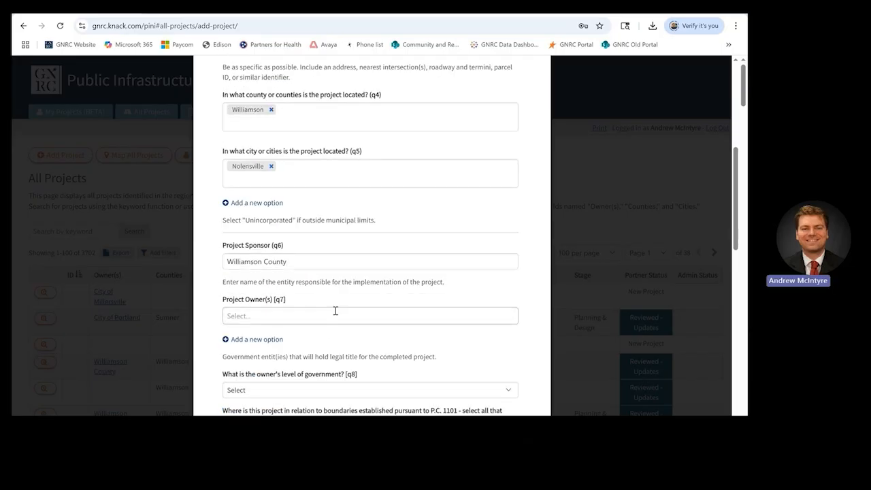
pyautogui.write('will')
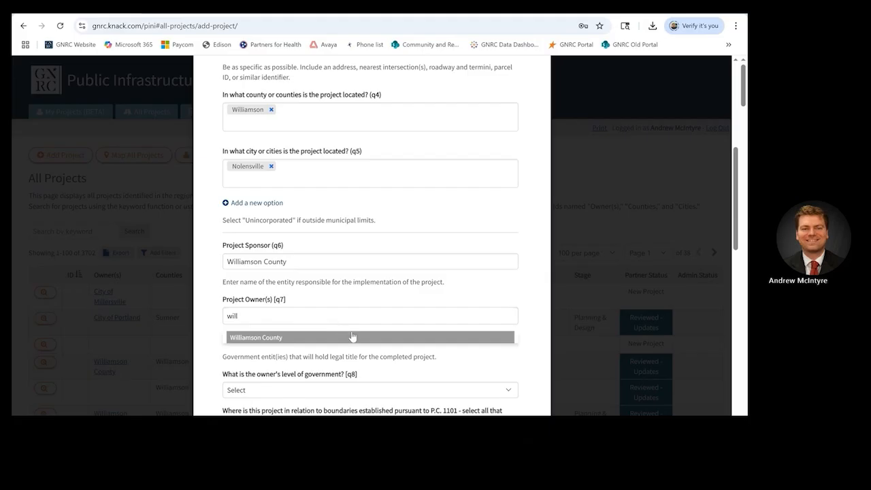
pyautogui.click(352, 334)
pyautogui.scroll(-3, 356, 344)
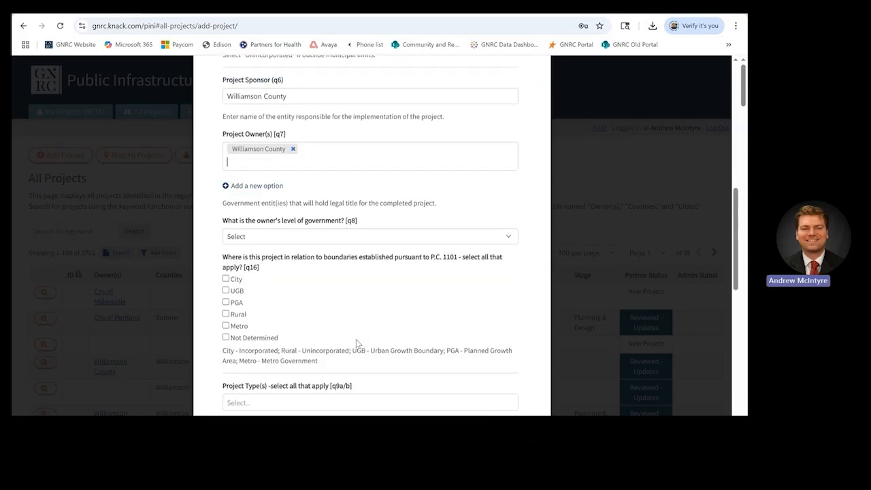
pyautogui.click(383, 236)
pyautogui.click(355, 294)
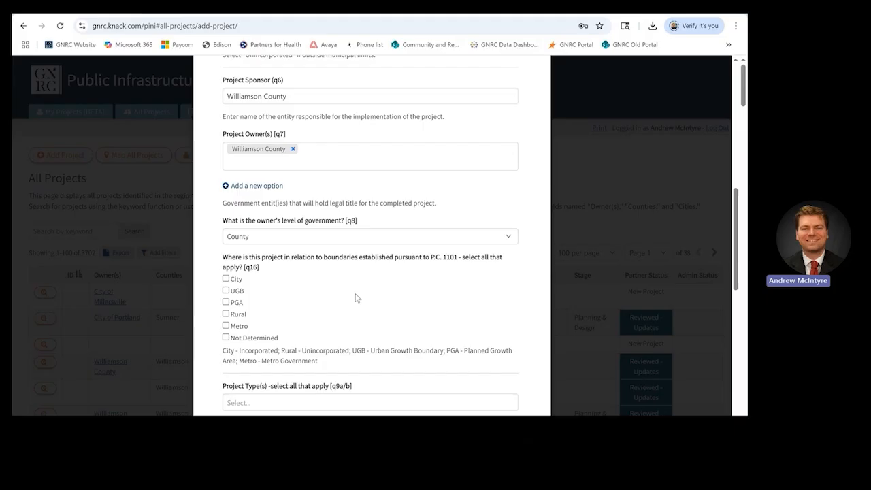
# Step: Mark the project as inside City boundaries and set its type to Recreation
pyautogui.scroll(-1, 356, 297)
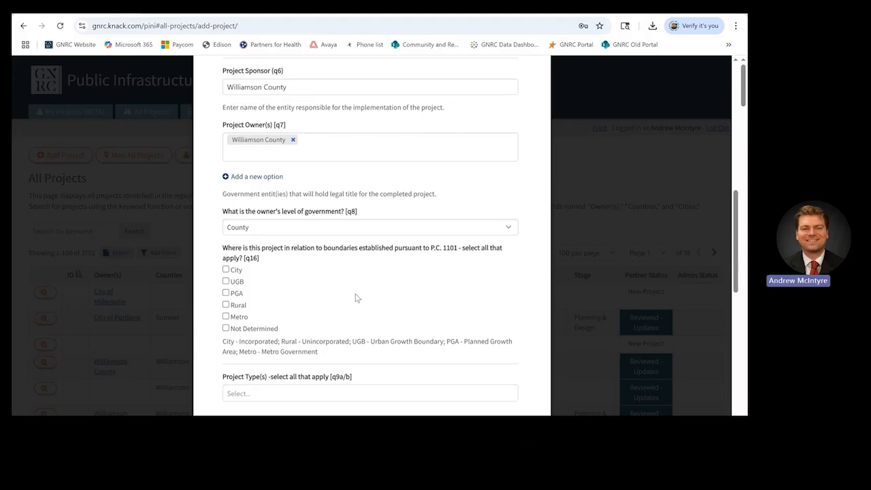
pyautogui.scroll(-1, 357, 297)
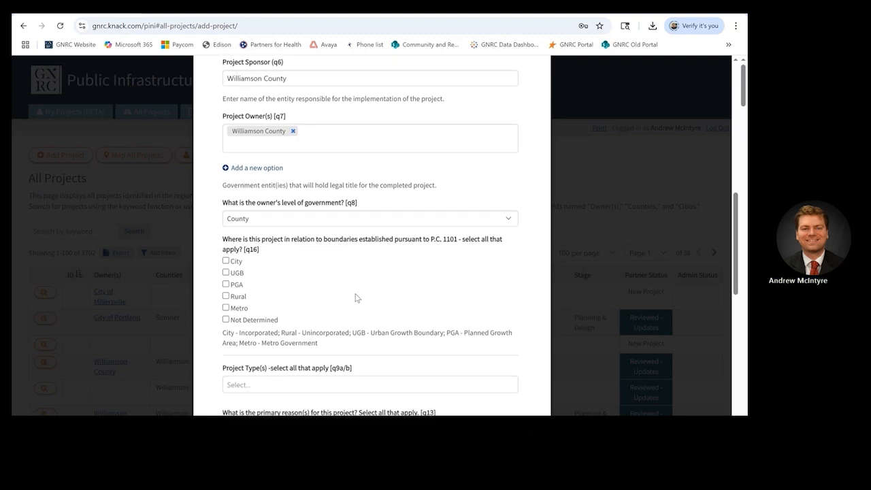
pyautogui.click(232, 262)
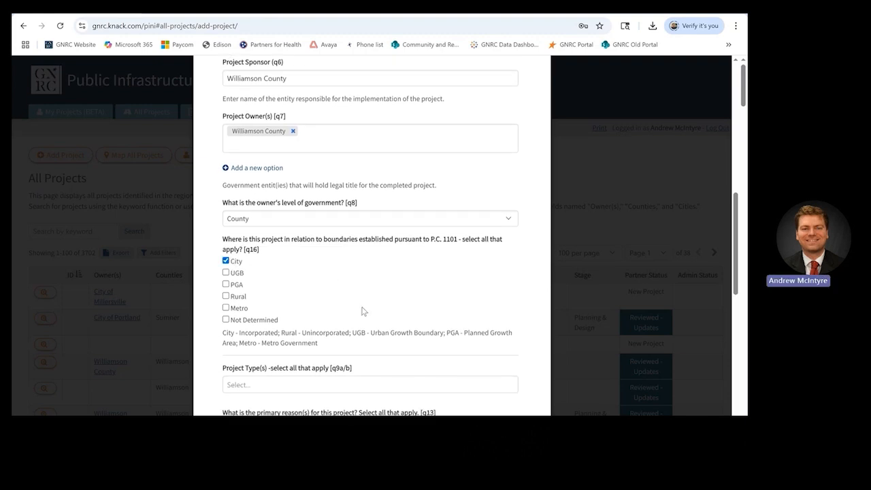
pyautogui.scroll(-2, 362, 309)
pyautogui.scroll(-5, 362, 311)
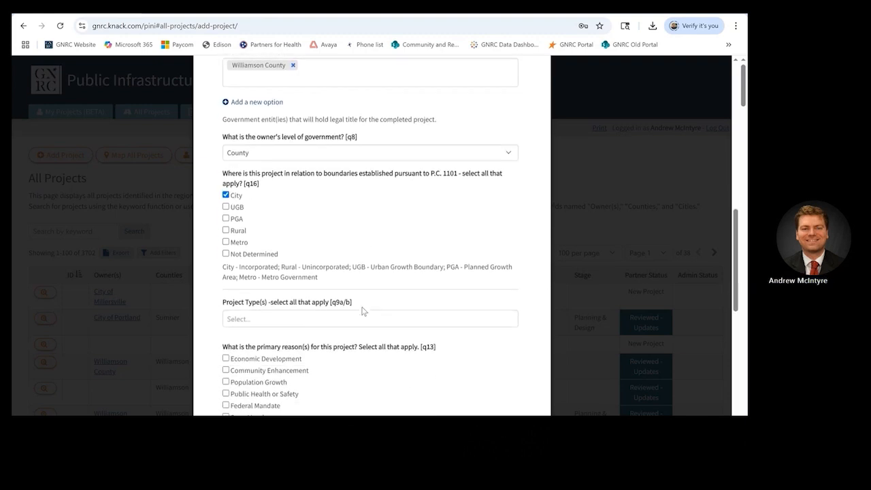
pyautogui.click(363, 307)
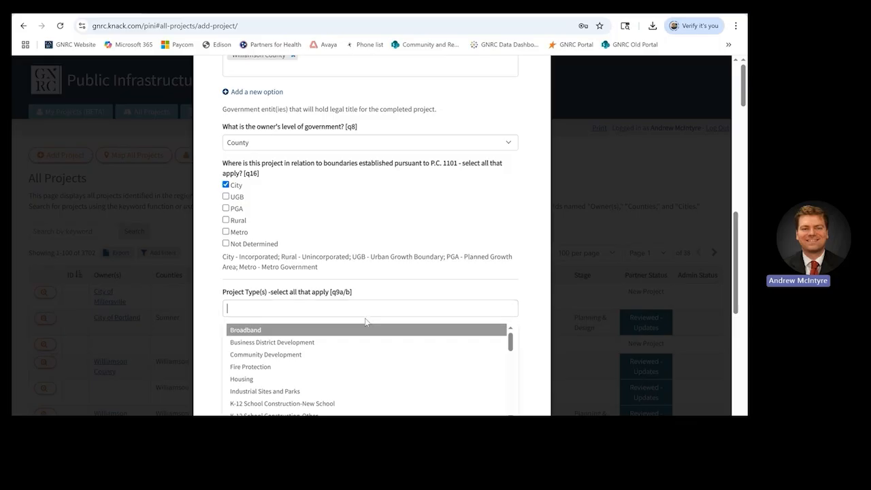
pyautogui.write('re')
pyautogui.click(364, 342)
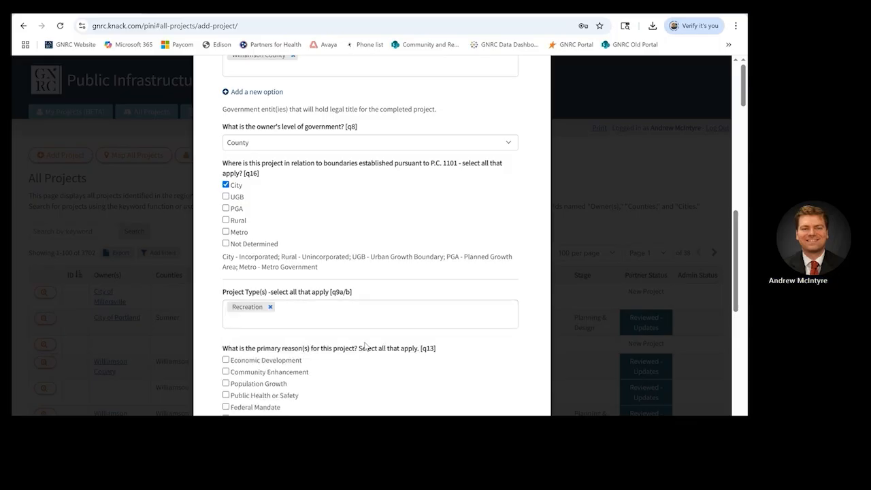
# Step: Select reasons Community Enhancement and Public Health or Safety, and set status to Planning & Design
pyautogui.scroll(-3, 364, 345)
pyautogui.scroll(-1, 365, 346)
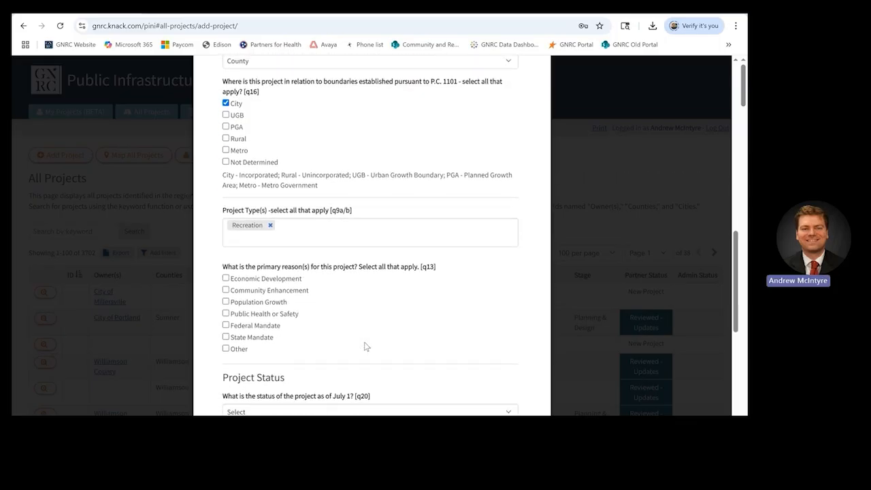
pyautogui.scroll(-1, 365, 346)
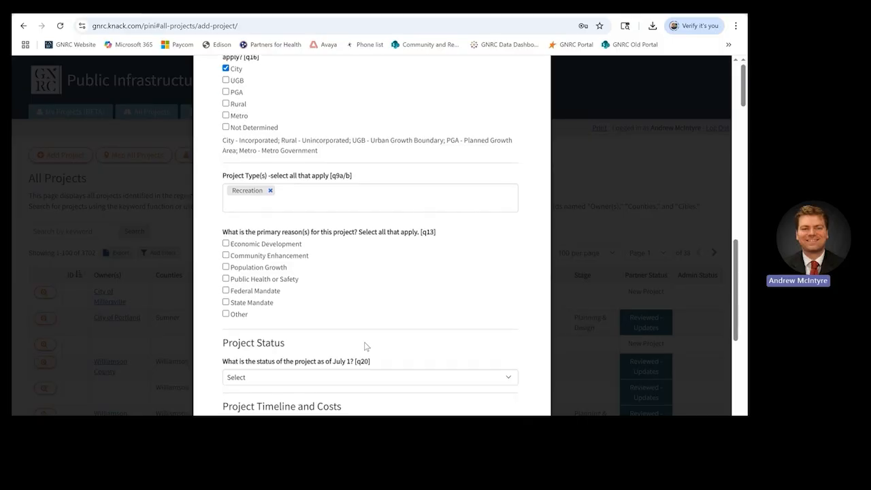
pyautogui.click(257, 258)
pyautogui.click(268, 280)
pyautogui.scroll(-3, 269, 282)
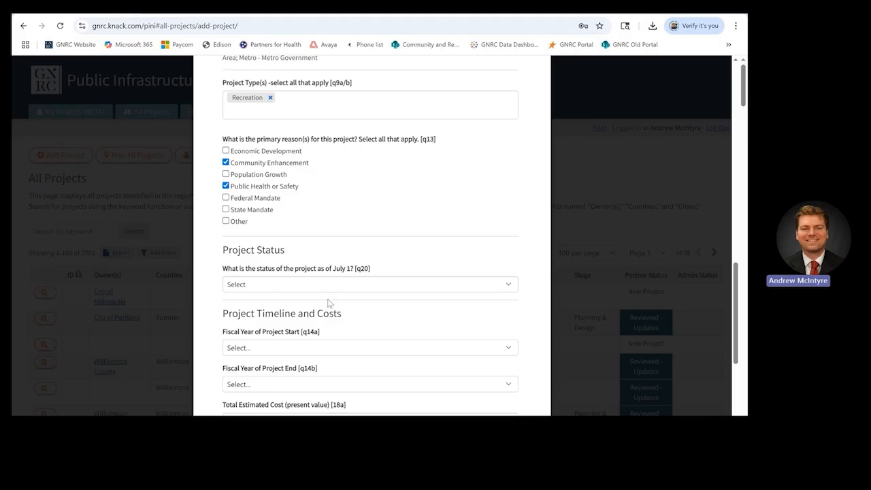
pyautogui.scroll(-2, 327, 303)
pyautogui.click(331, 235)
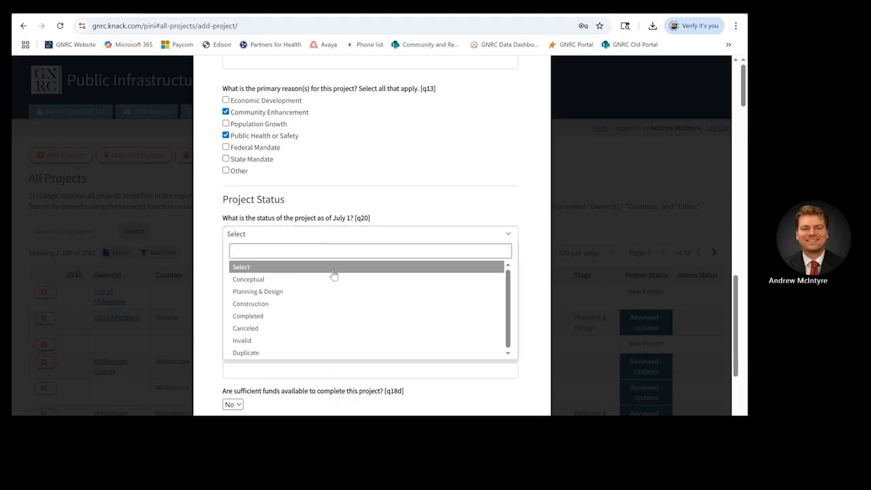
pyautogui.click(333, 291)
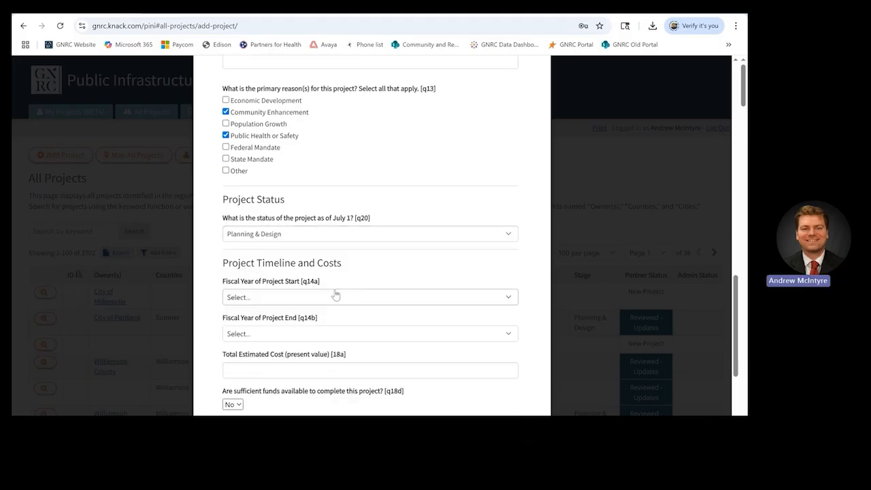
# Step: Set the fiscal start year to 2023 and the end year to 2025
pyautogui.scroll(-2, 335, 294)
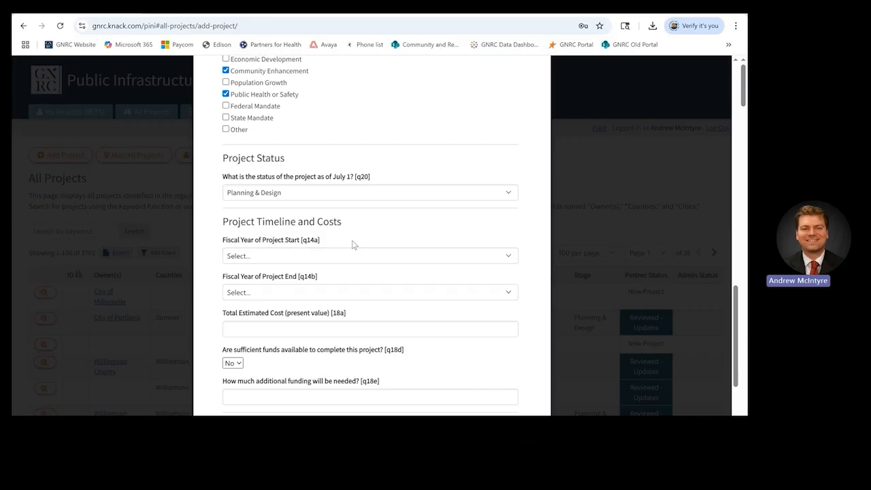
pyautogui.click(356, 256)
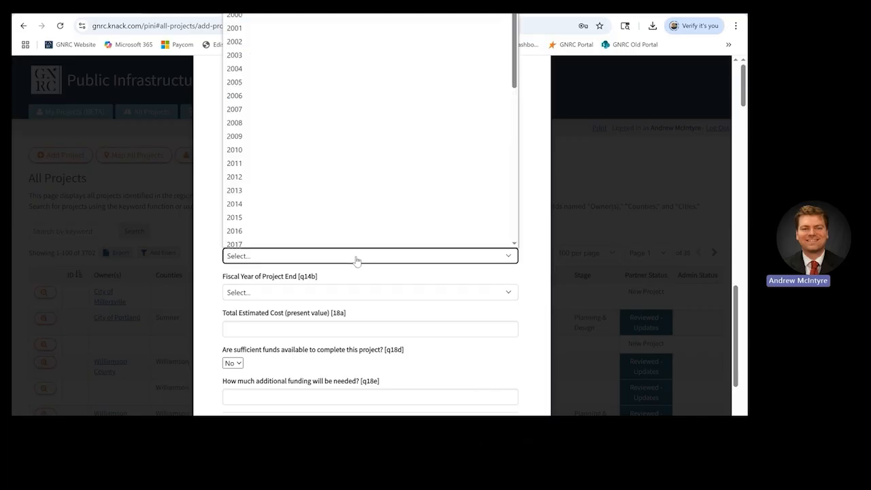
pyautogui.scroll(-1, 356, 203)
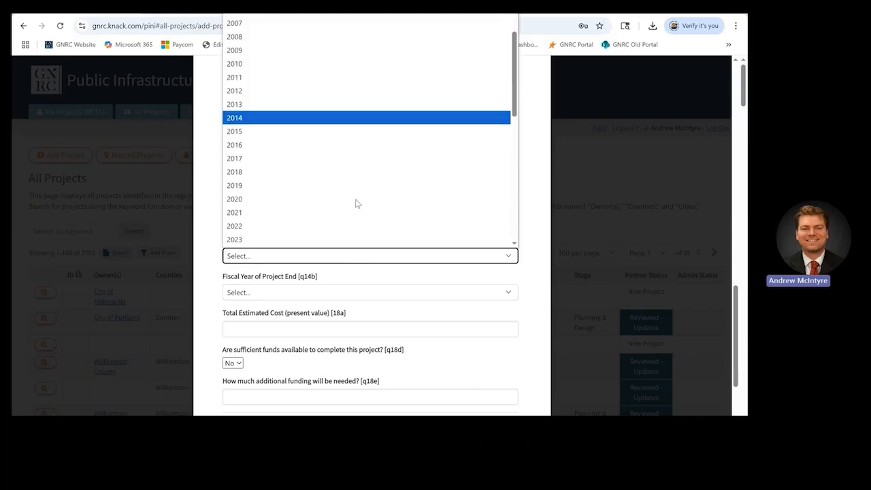
pyautogui.click(352, 239)
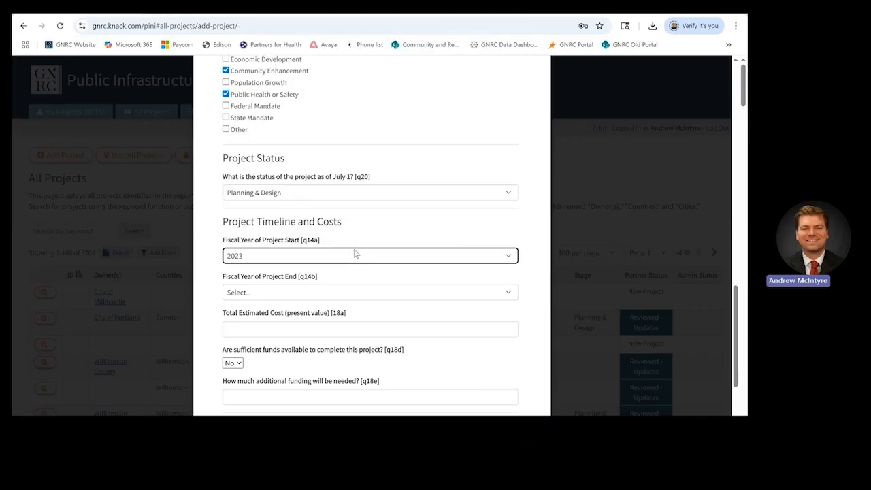
pyautogui.click(361, 292)
pyautogui.scroll(-2, 351, 240)
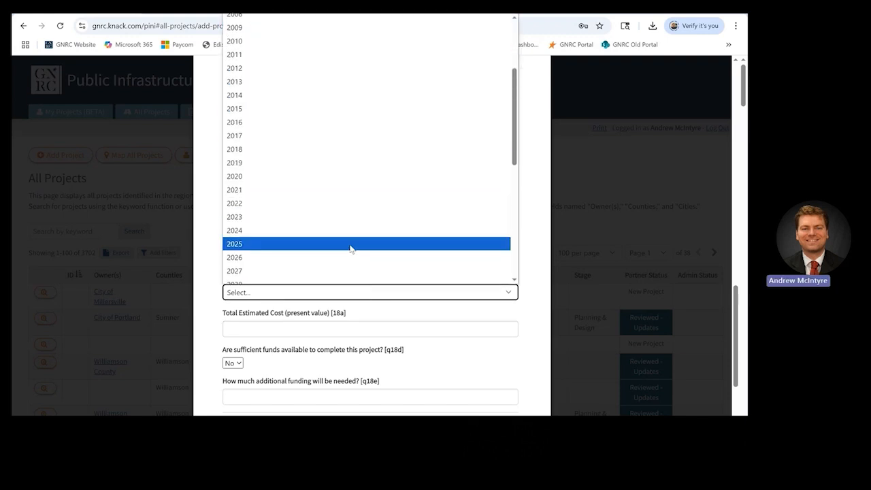
pyautogui.click(352, 243)
pyautogui.scroll(-1, 365, 287)
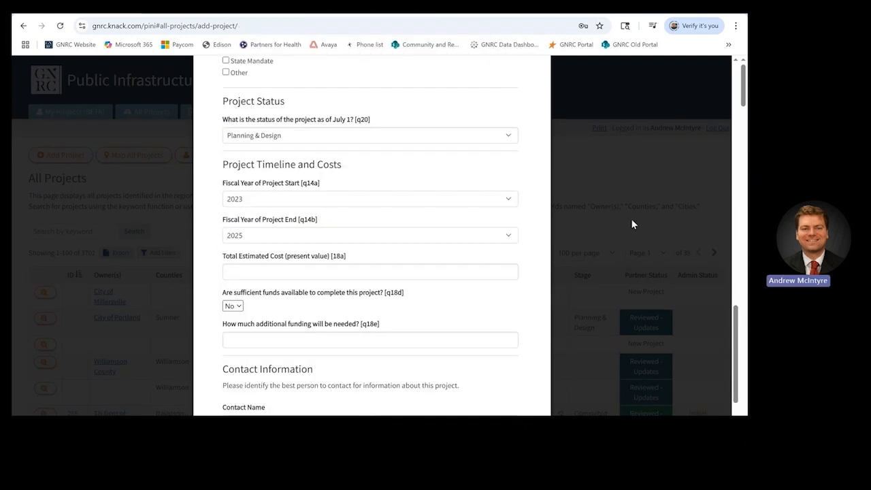
pyautogui.click(423, 272)
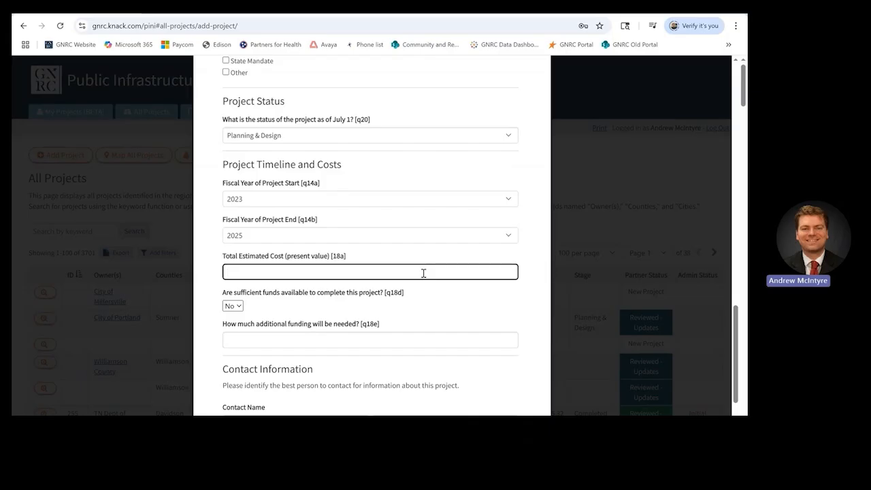
# Step: Enter 1,500,000 as both the total estimated cost and the additional funding needed
pyautogui.write('1')
pyautogui.write('.5')
pyautogui.write('00')
pyautogui.write(',0')
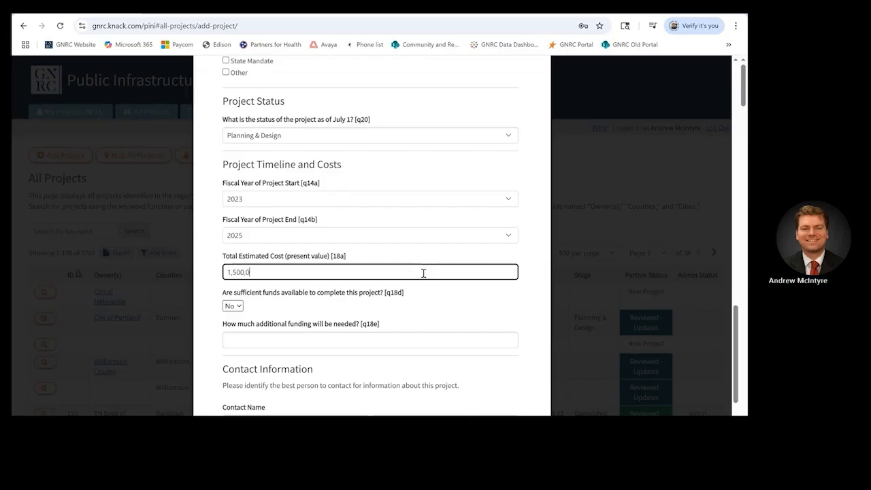
pyautogui.write('00')
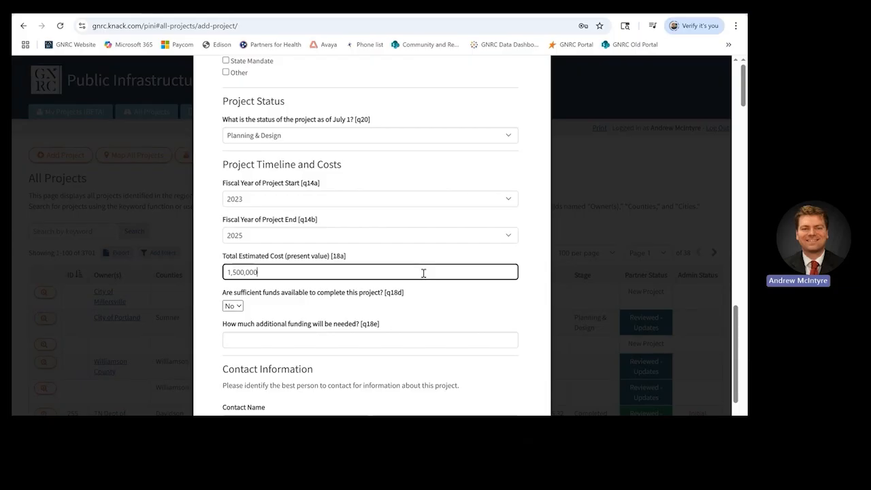
pyautogui.scroll(-1, 423, 273)
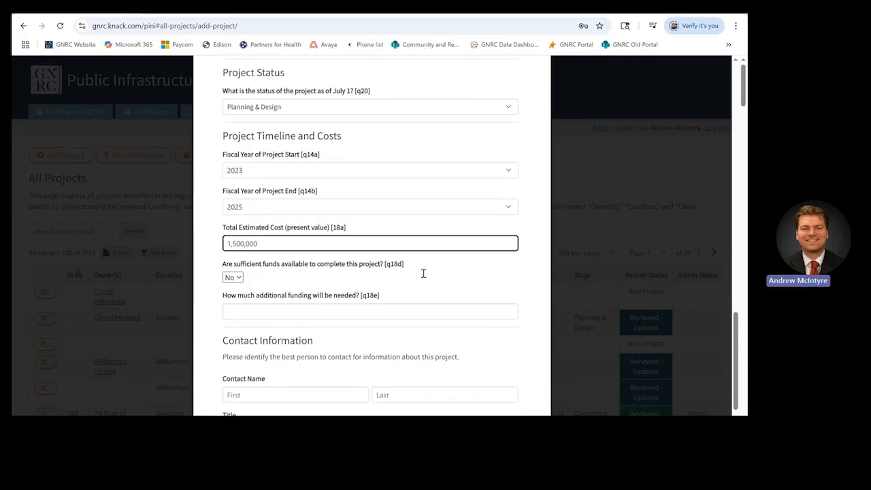
pyautogui.click(421, 312)
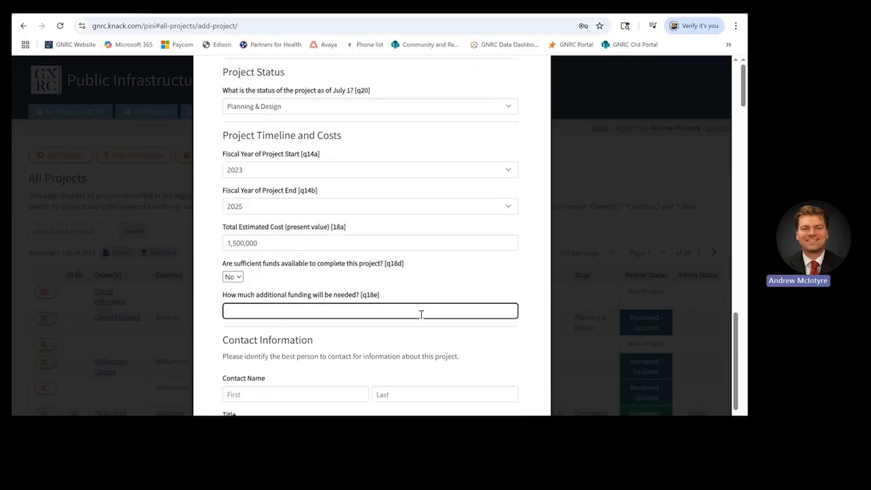
pyautogui.write('1,500,000')
pyautogui.scroll(-2, 316, 274)
# Step: Autofill the contact's details, add title Planner and organization Williamson County, then submit the form
pyautogui.click(323, 294)
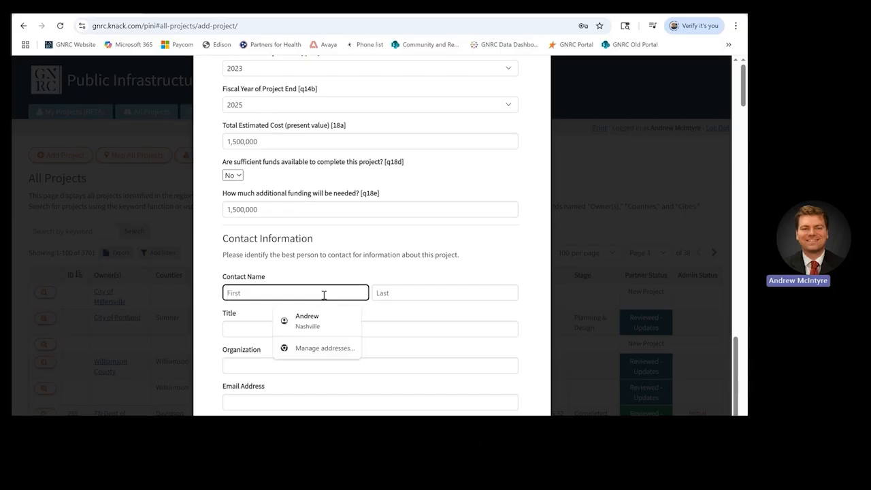
pyautogui.click(307, 320)
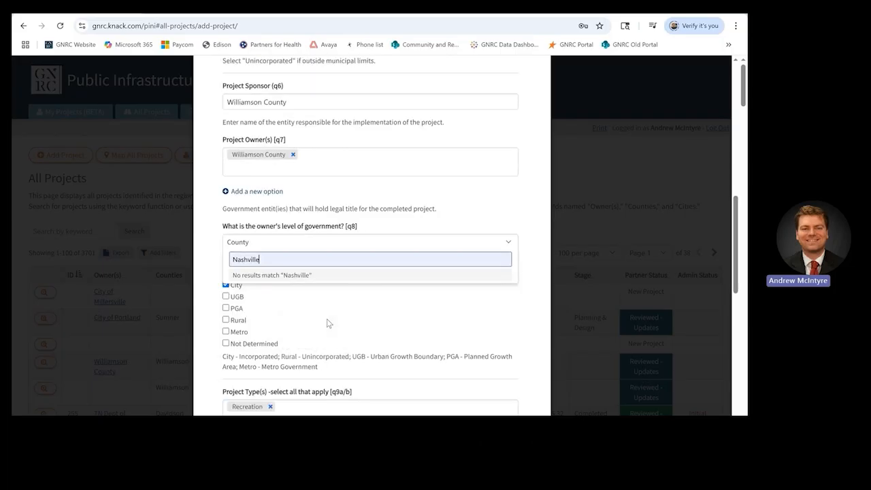
pyautogui.scroll(-4, 328, 321)
pyautogui.scroll(-8, 327, 322)
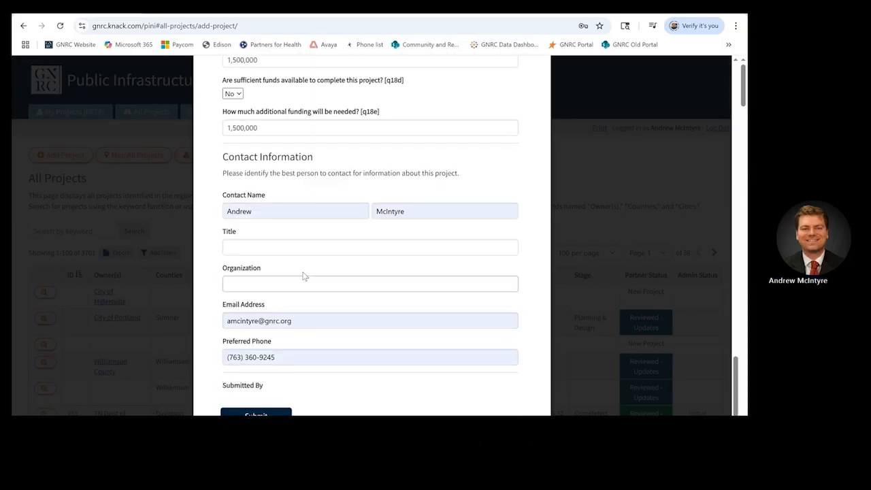
pyautogui.click(296, 249)
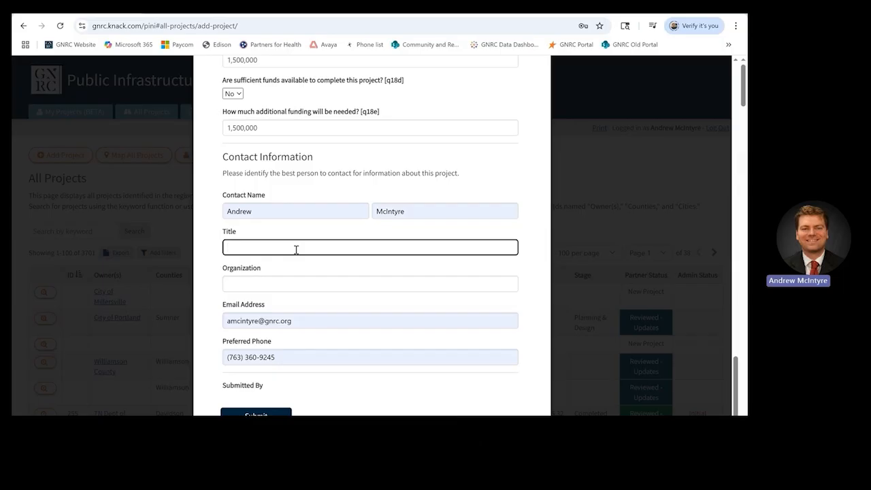
pyautogui.write('Planner')
pyautogui.click(305, 284)
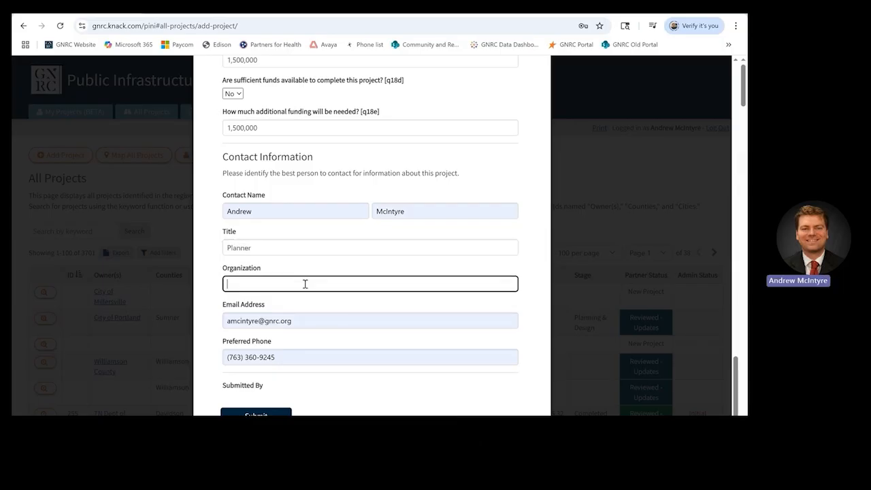
pyautogui.write('William')
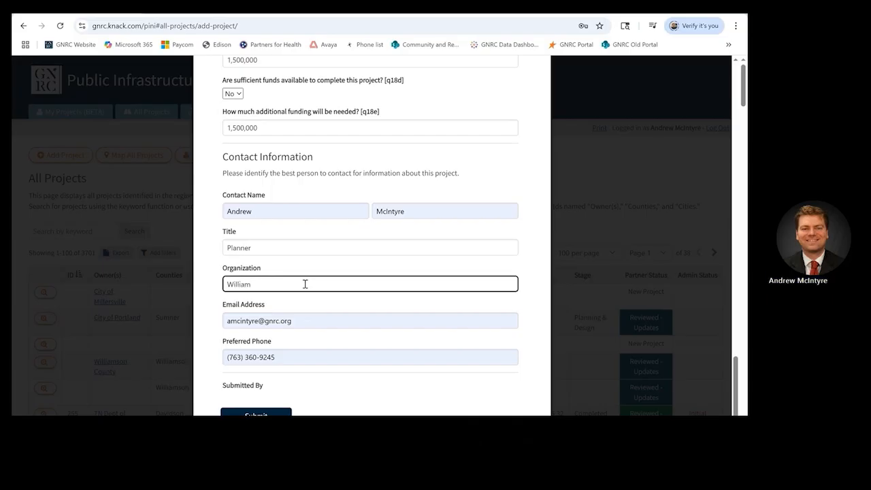
pyautogui.write('son County')
pyautogui.press('Return')
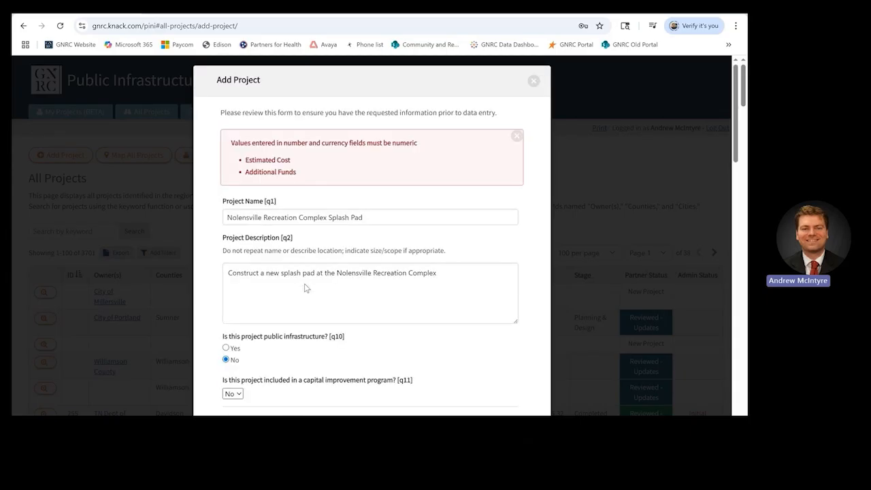
# Step: Append 'Test' so the name reads 'Nolensville Recreation Complex Splash Pad Test'
pyautogui.click(365, 218)
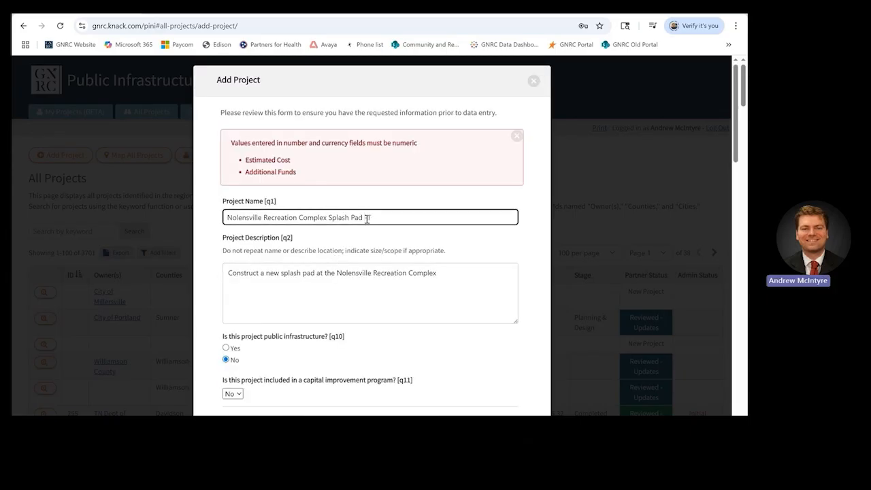
pyautogui.write('Test')
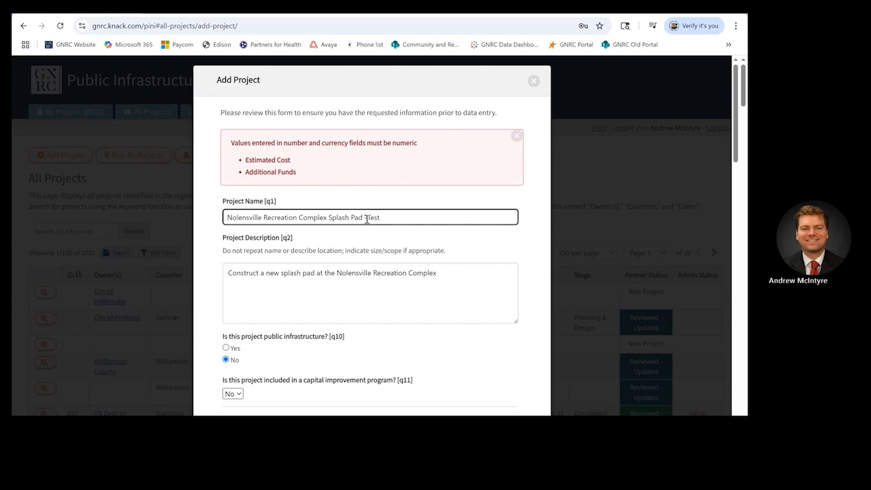
pyautogui.scroll(-15, 366, 219)
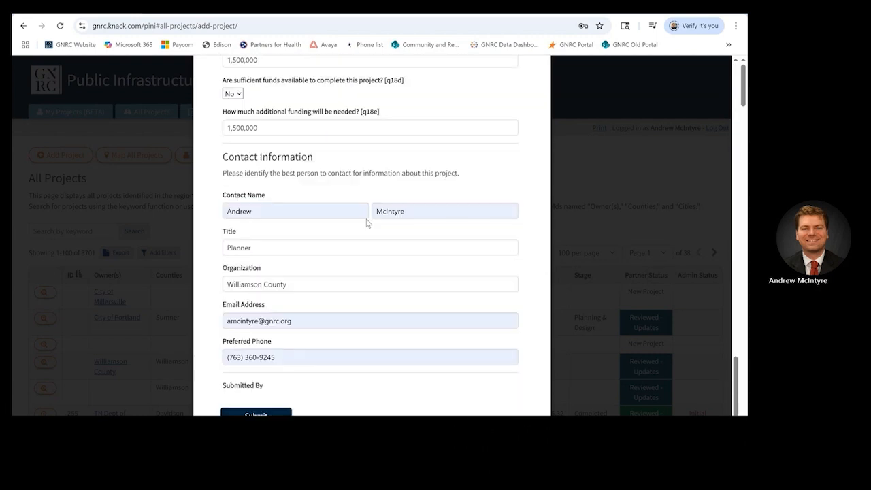
pyautogui.scroll(-1, 366, 219)
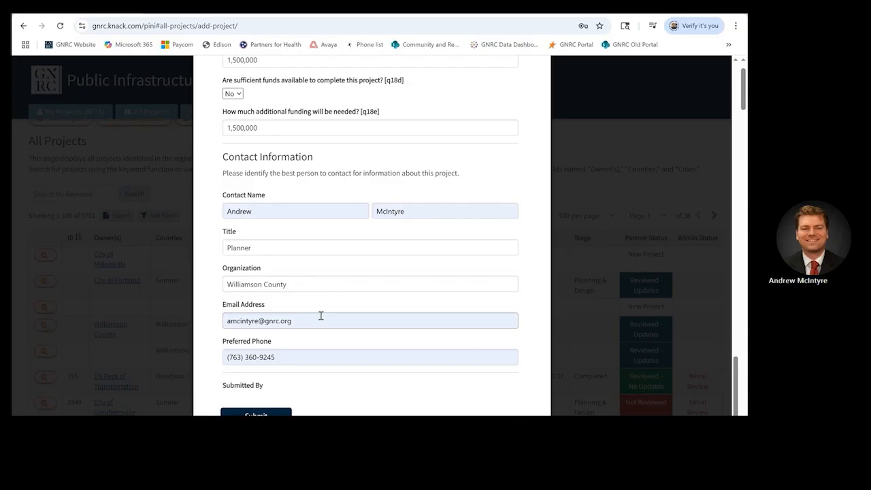
# Step: Submit the test project, close the form, and search All Projects for 'Nolensville Recreation Complex Splash Pad'
pyautogui.click(262, 412)
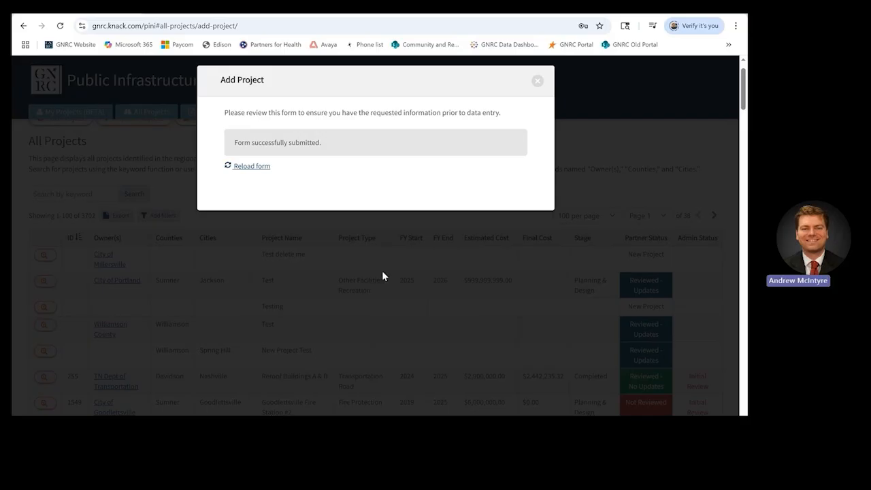
pyautogui.click(538, 81)
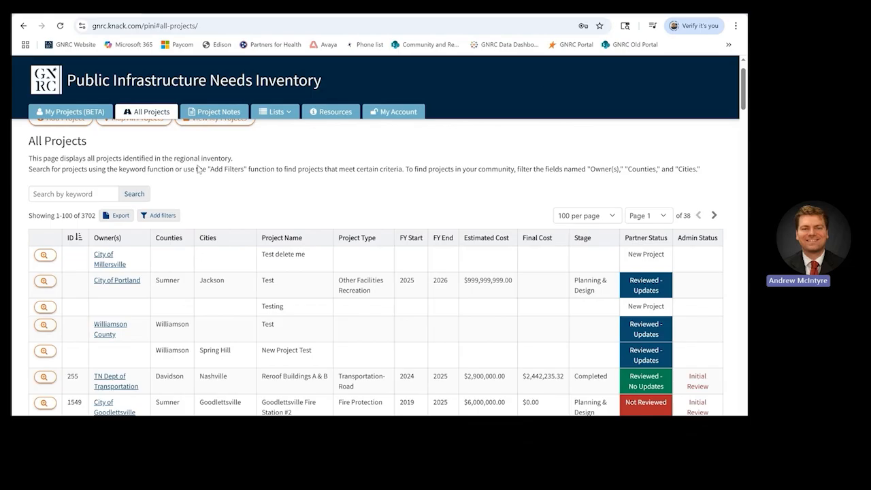
pyautogui.click(74, 193)
pyautogui.write('Nolensville')
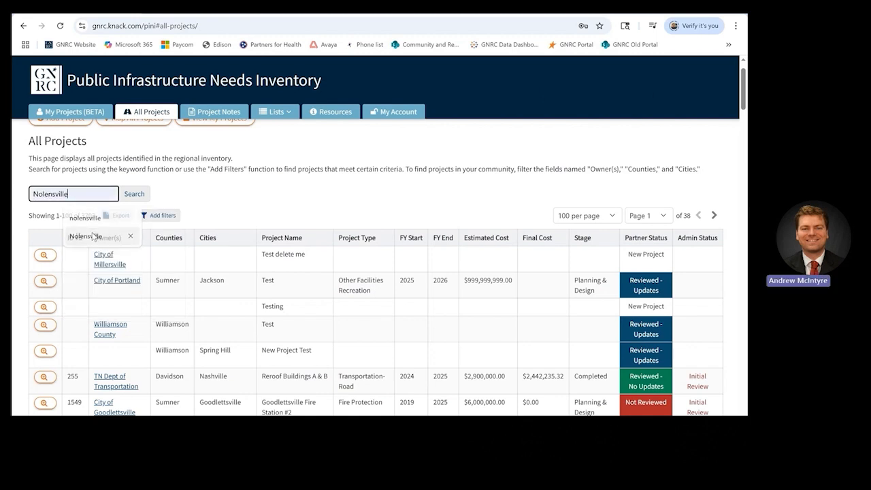
pyautogui.click(93, 236)
pyautogui.write('Re')
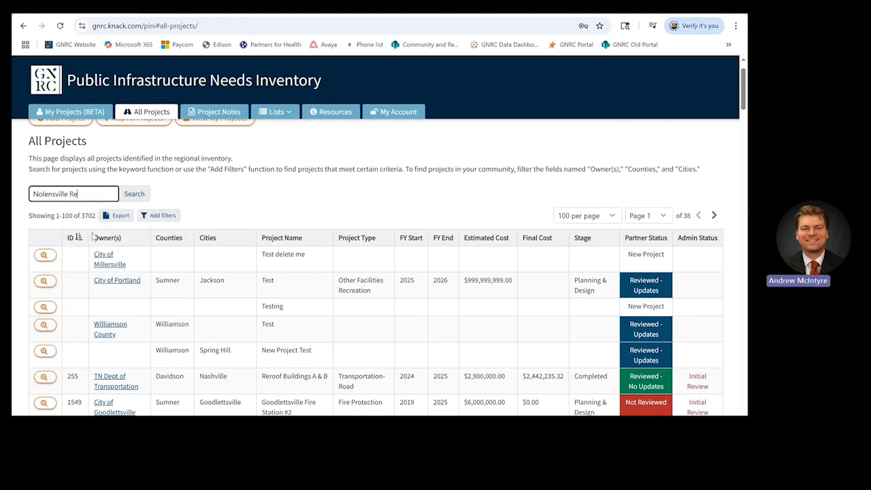
pyautogui.write('creation Comp')
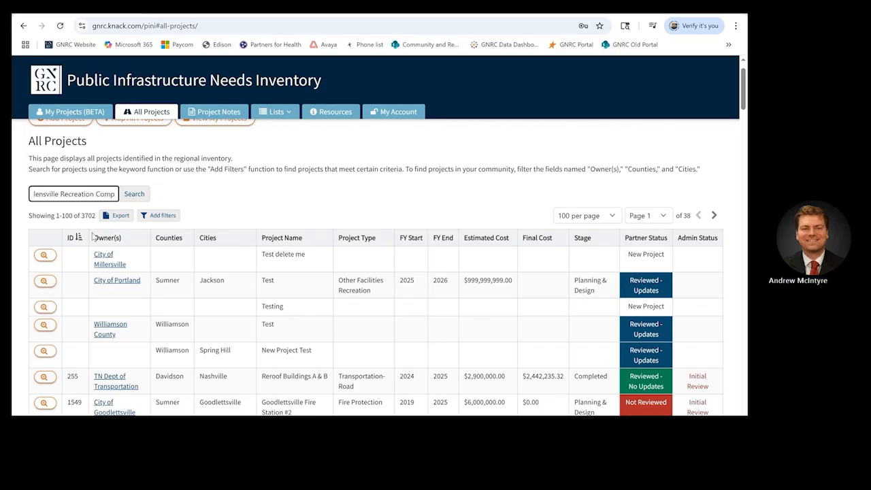
pyautogui.write('lex Splash Pad')
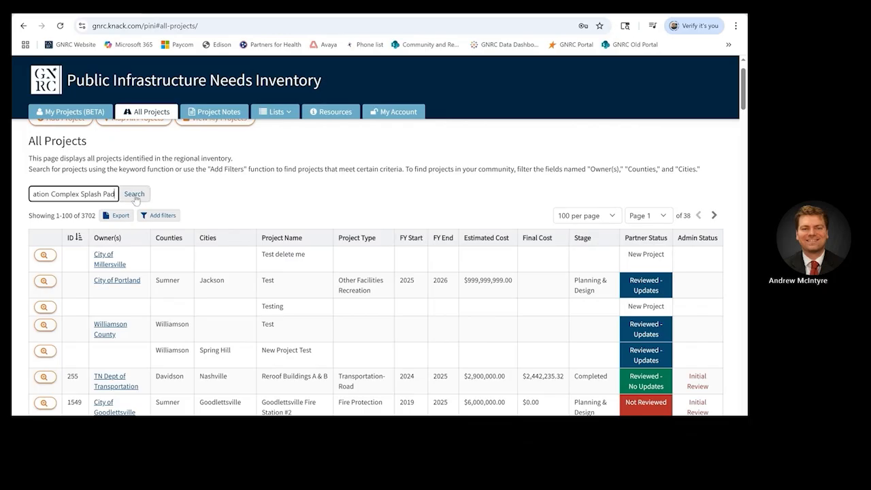
pyautogui.click(134, 194)
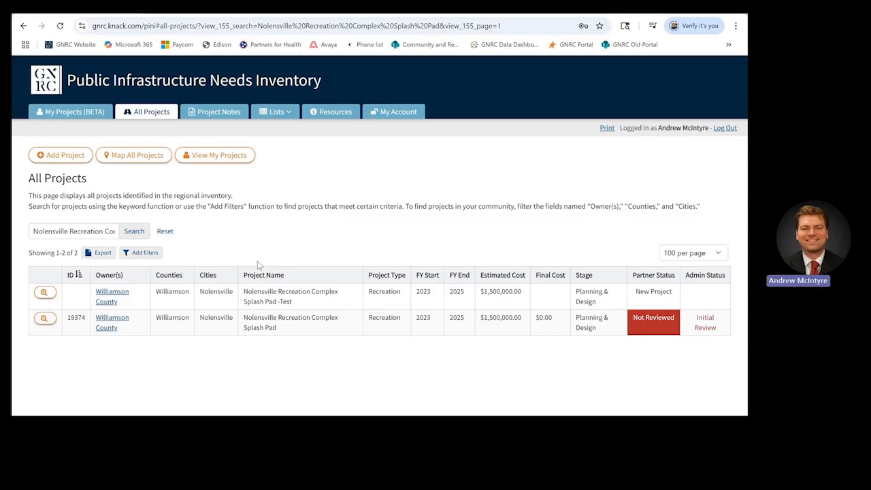
pyautogui.click(46, 293)
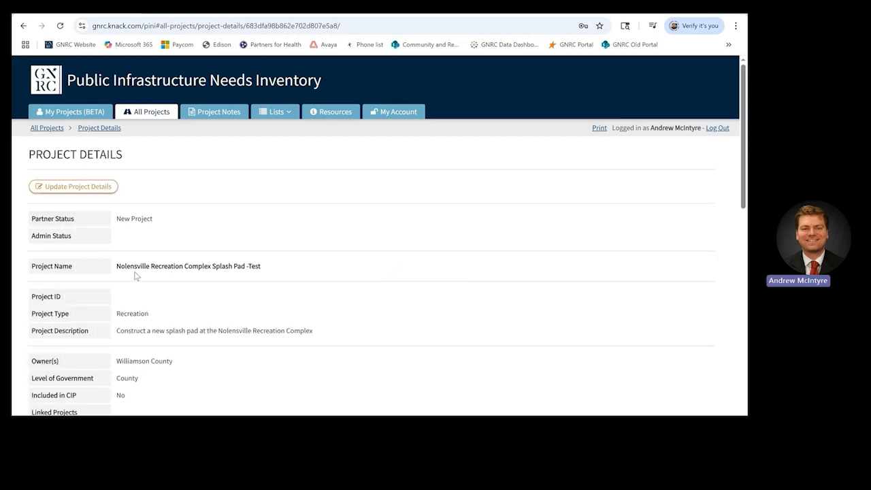
pyautogui.scroll(-5, 135, 276)
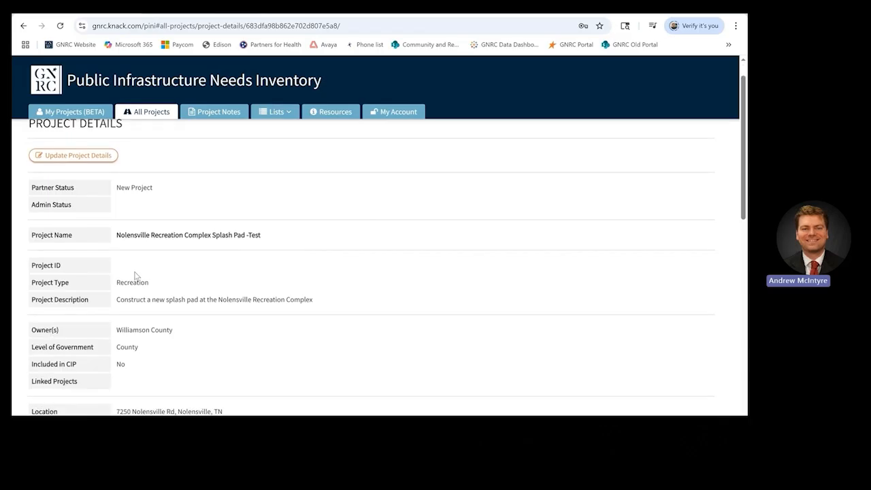
pyautogui.scroll(-3, 134, 276)
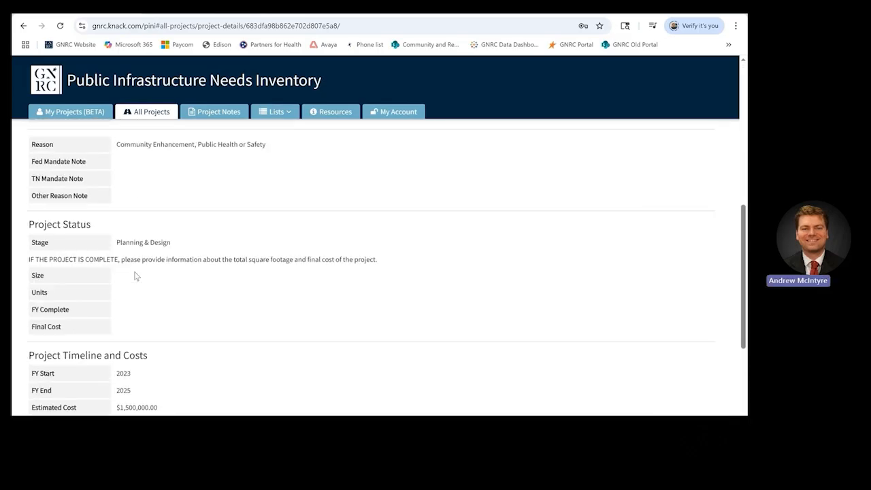
pyautogui.scroll(5, 135, 275)
pyautogui.scroll(2, 135, 275)
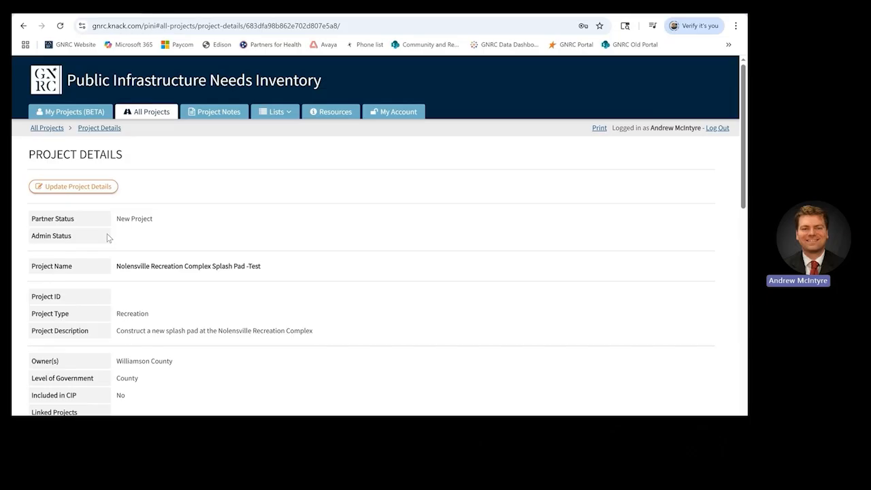
# Step: Open the Update Project Details form and scroll down to review the Partner Review Status choices
pyautogui.click(84, 187)
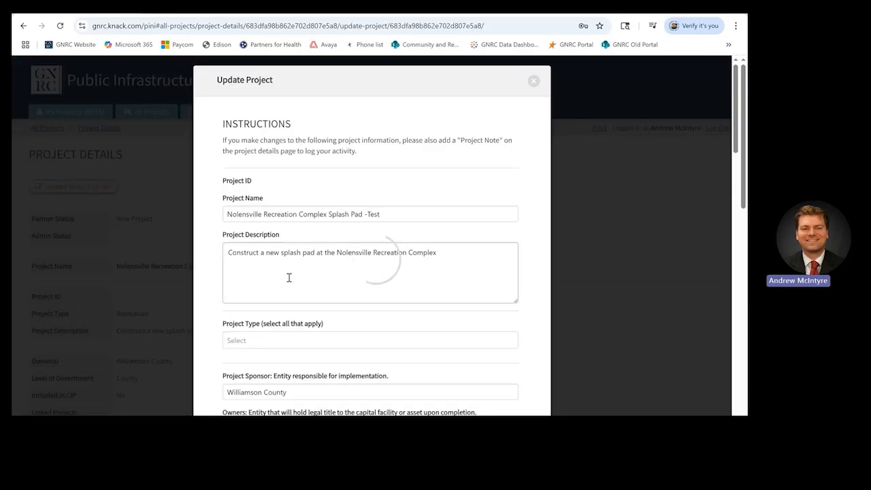
pyautogui.scroll(-1, 289, 279)
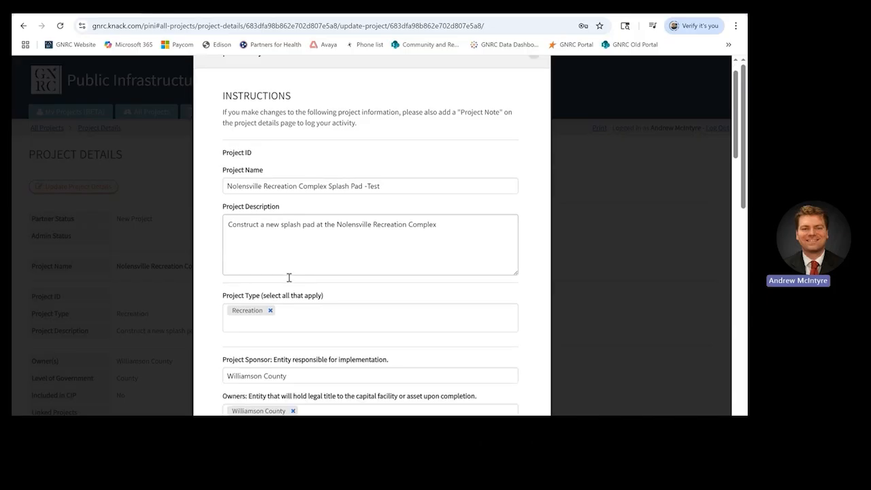
pyautogui.scroll(-7, 288, 278)
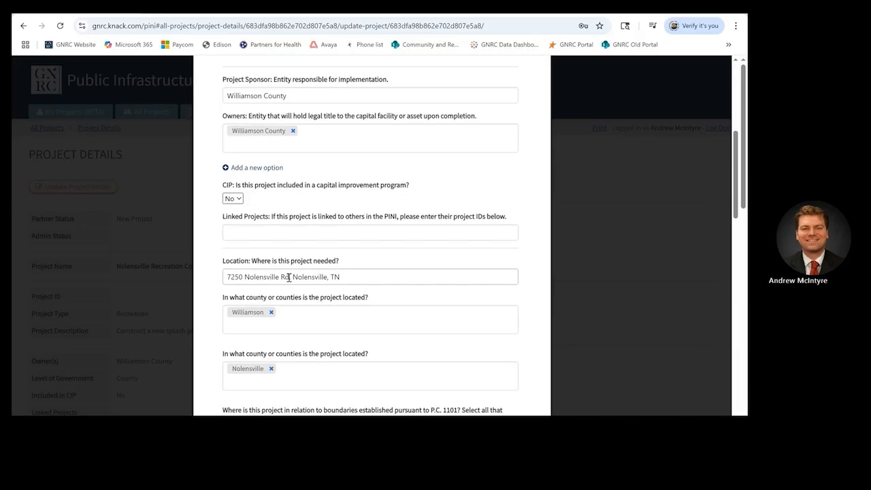
pyautogui.scroll(-4, 288, 281)
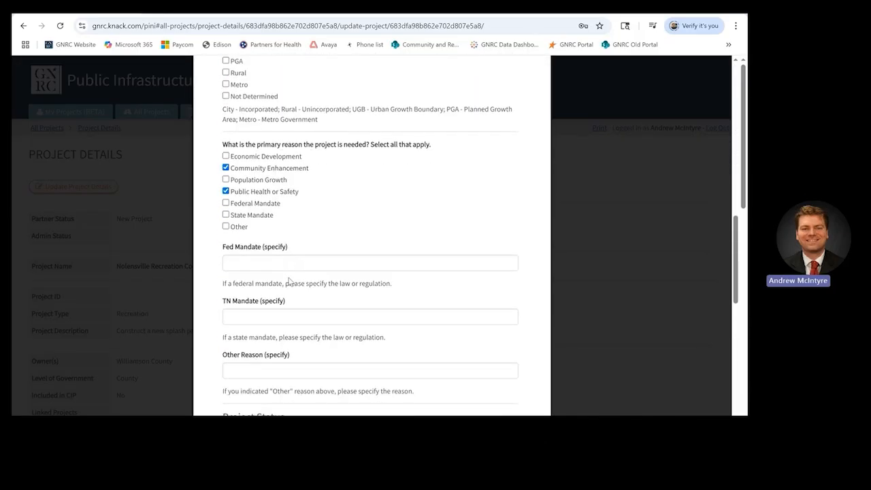
pyautogui.scroll(-2, 288, 281)
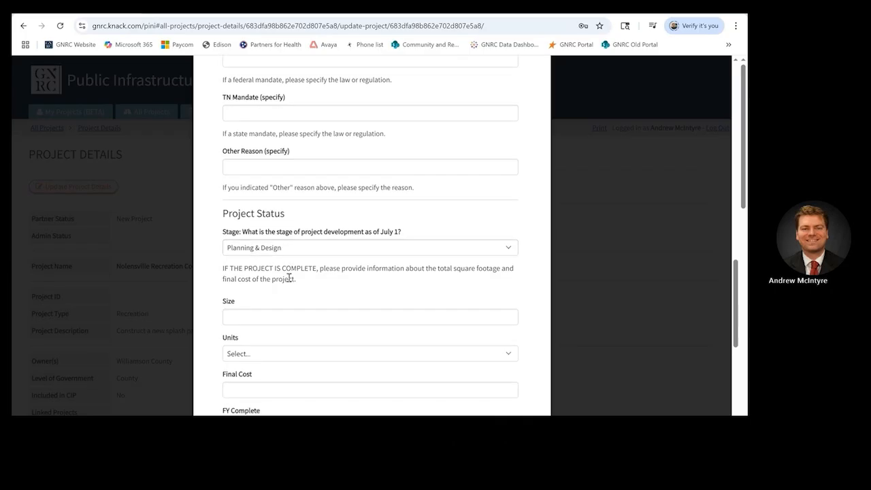
pyautogui.scroll(-1, 289, 277)
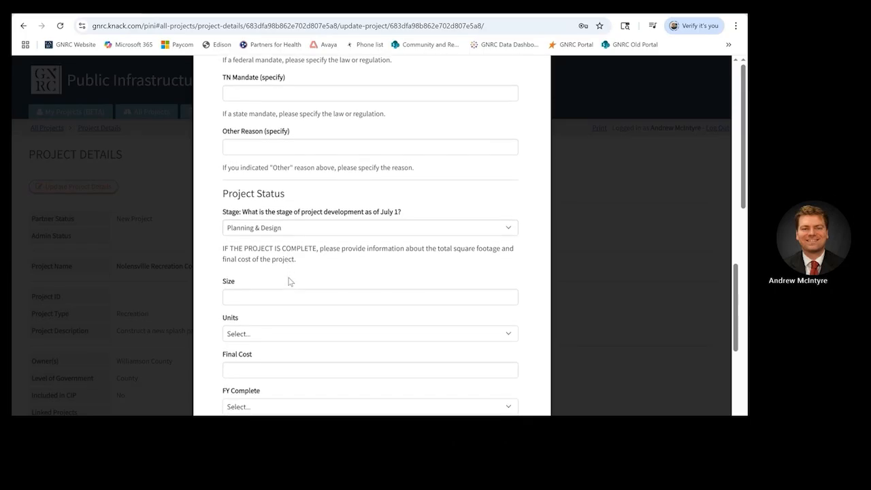
pyautogui.scroll(-1, 293, 262)
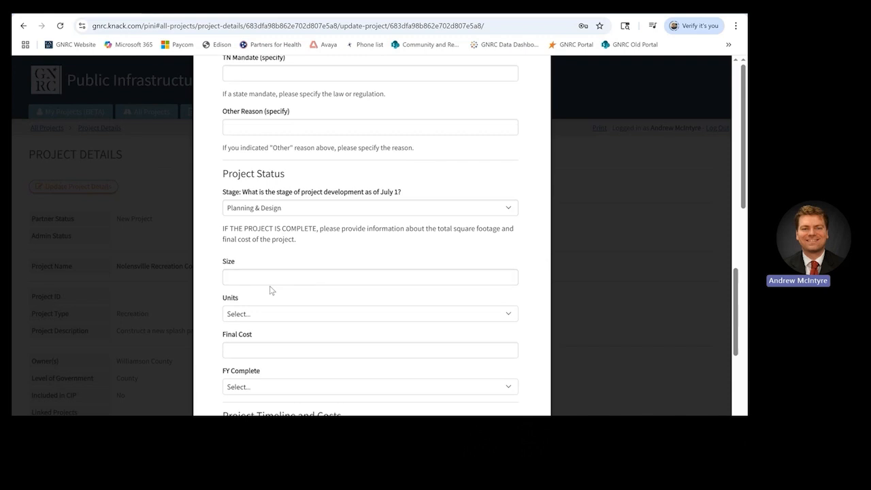
pyautogui.scroll(-1, 270, 289)
pyautogui.scroll(-3, 270, 289)
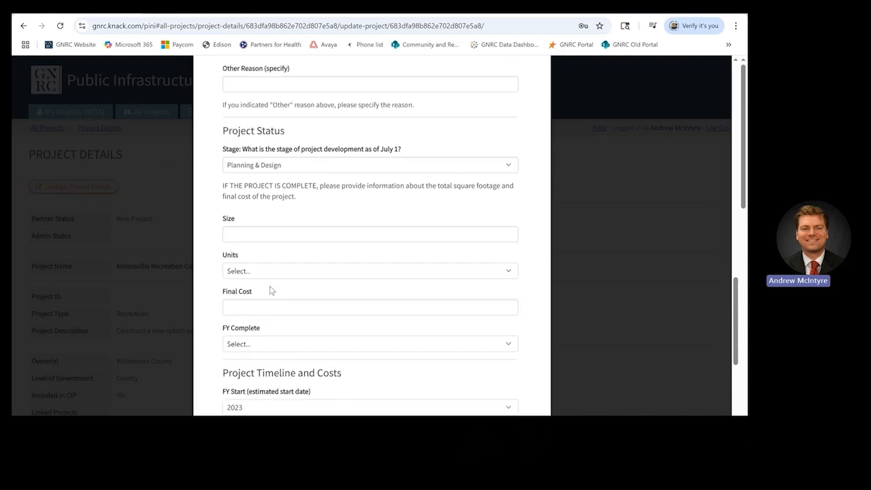
pyautogui.scroll(-3, 270, 290)
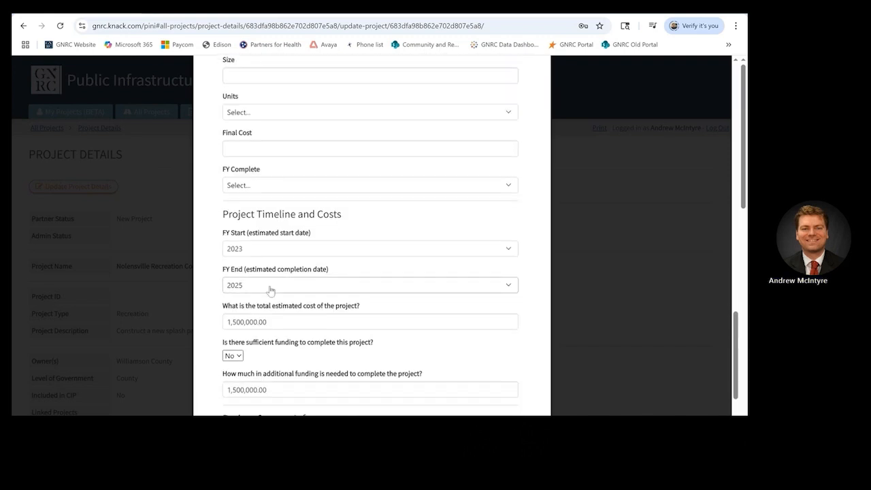
pyautogui.scroll(-3, 270, 289)
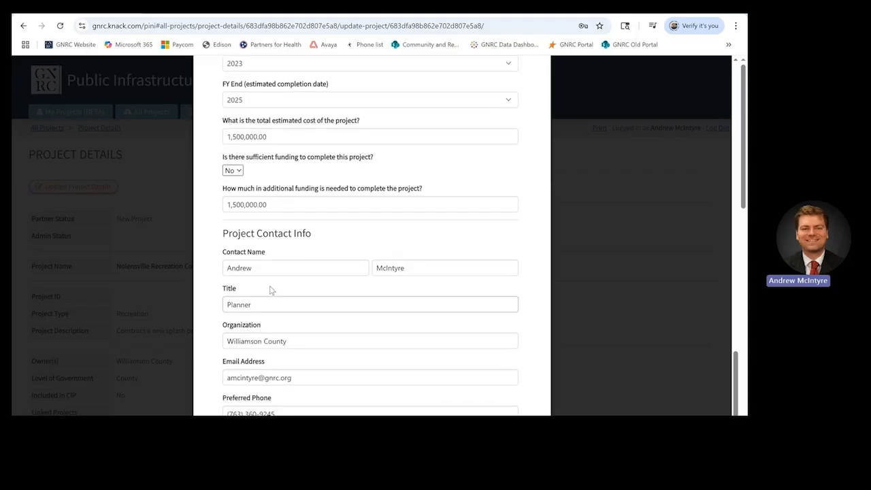
pyautogui.scroll(-1, 270, 286)
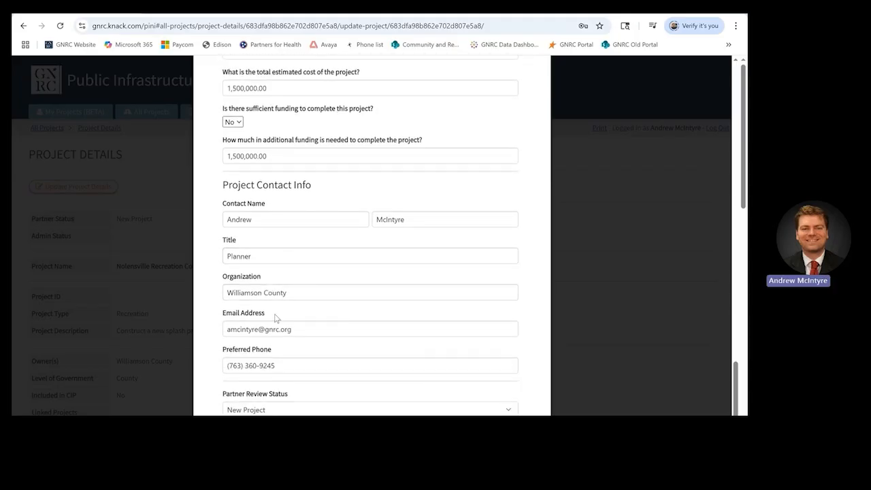
pyautogui.click(300, 410)
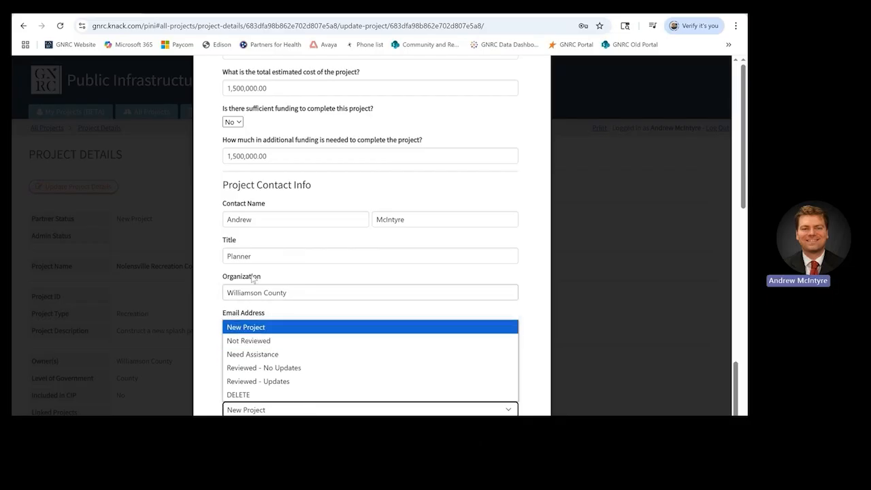
# Step: Change the contact's title to Associate Planner
pyautogui.click(241, 256)
pyautogui.doubleClick(242, 256)
pyautogui.press('BackSpace')
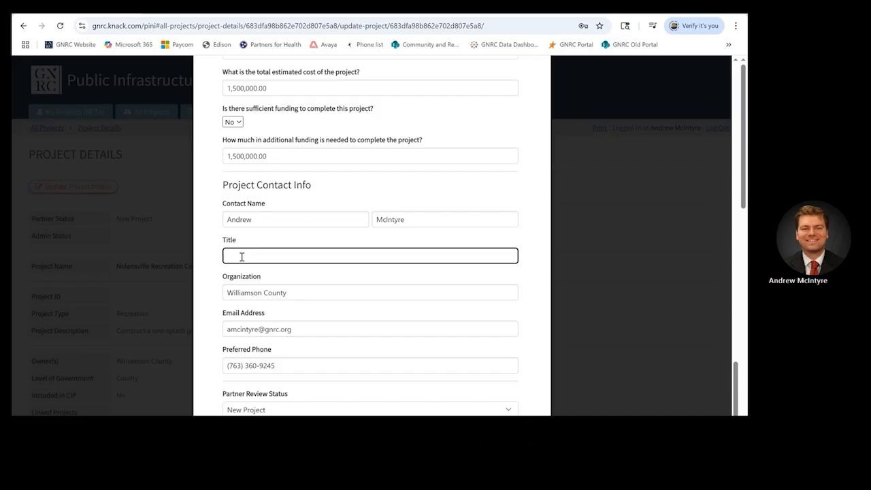
pyautogui.write('Associate Planner')
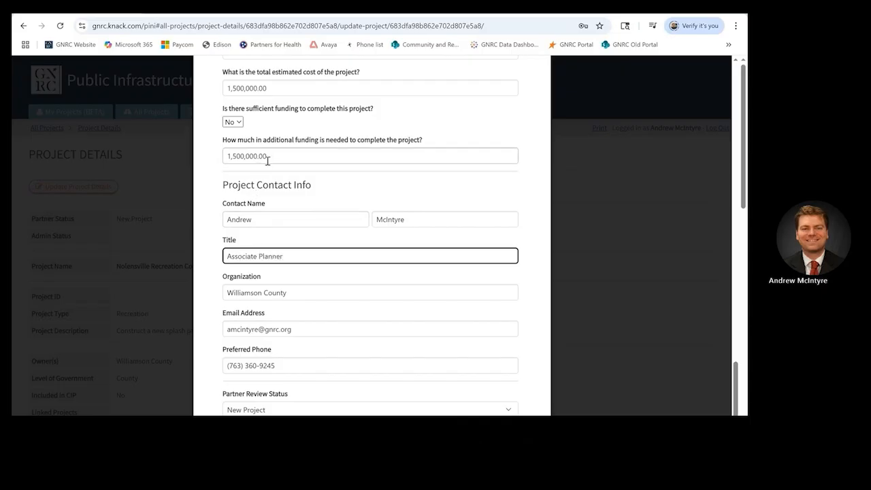
# Step: Keep Sufficient Funding at No, set Partner Review Status to Reviewed - Updates, and submit
pyautogui.click(233, 122)
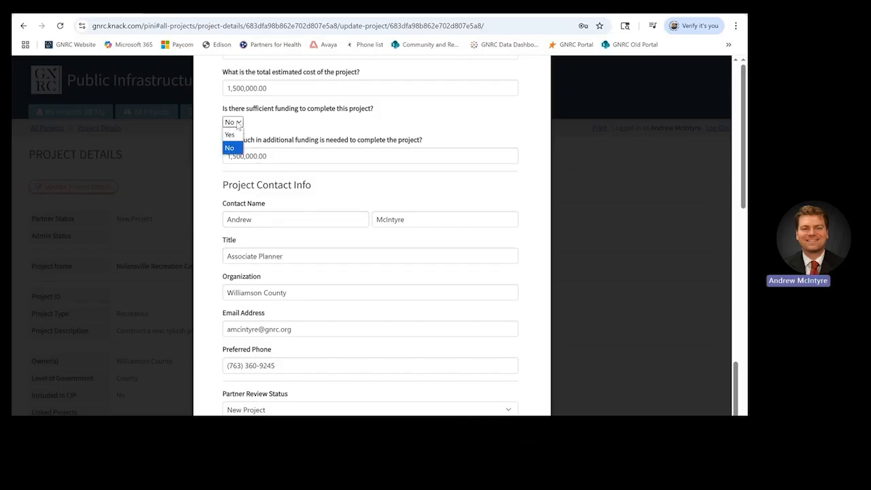
pyautogui.click(277, 130)
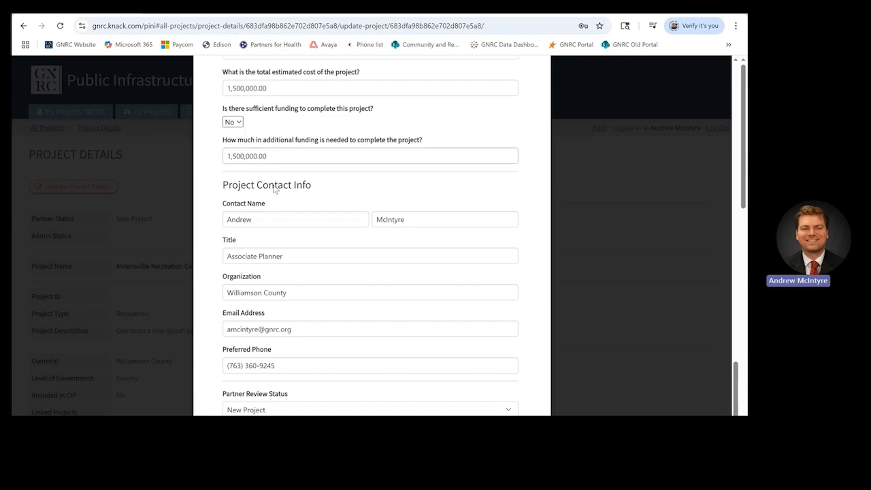
pyautogui.scroll(-1, 268, 245)
pyautogui.scroll(-1, 267, 244)
pyautogui.click(303, 390)
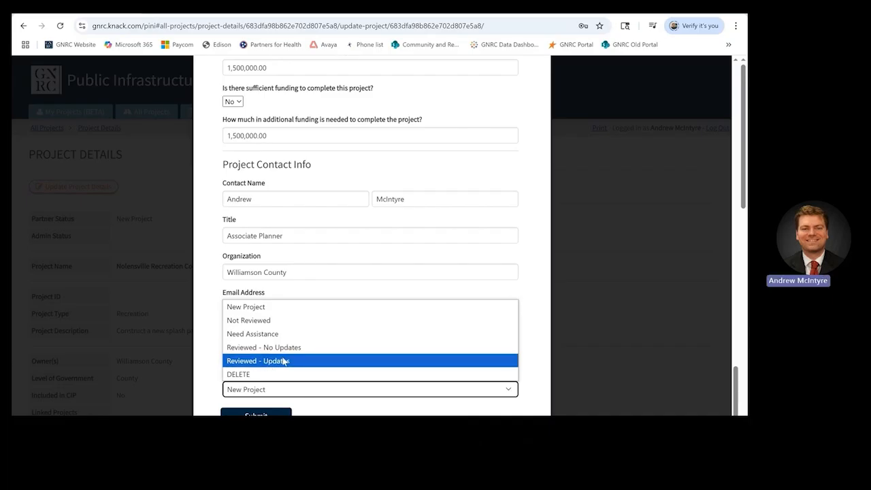
pyautogui.click(284, 362)
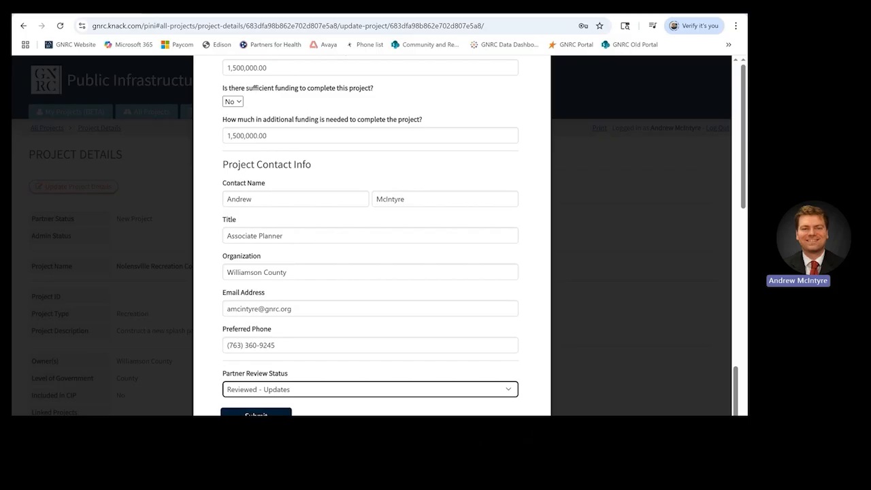
pyautogui.click(256, 413)
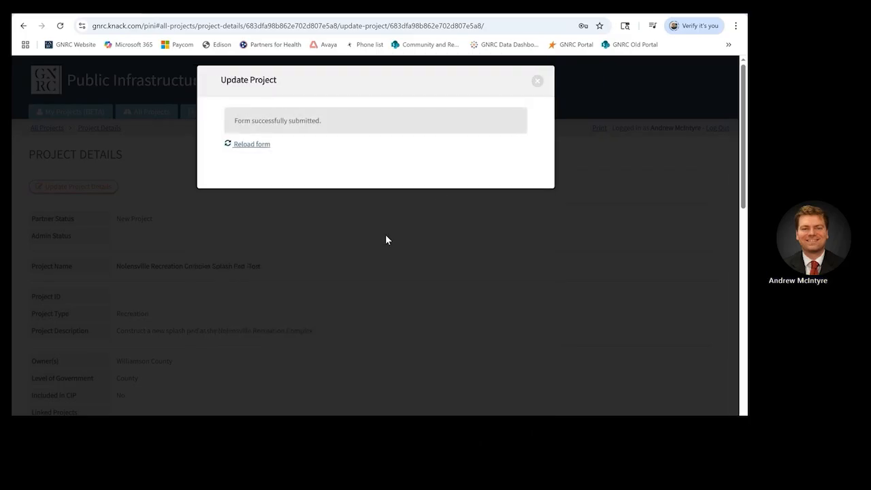
# Step: Close the submission confirmation and scroll down to the still-empty Funding Availability table
pyautogui.click(538, 82)
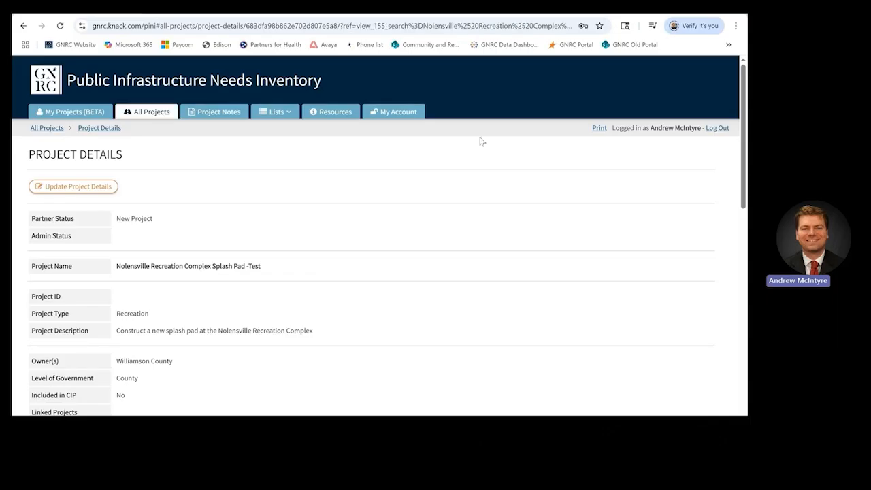
pyautogui.scroll(-3, 395, 231)
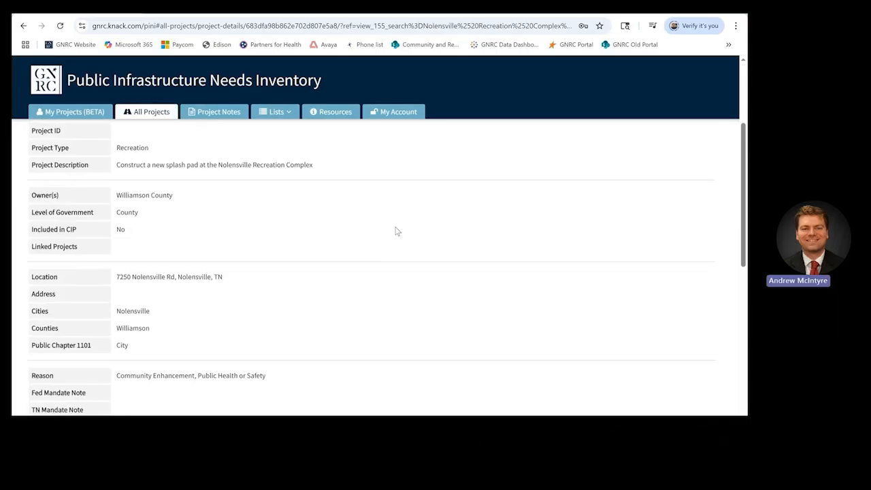
pyautogui.scroll(-5, 396, 231)
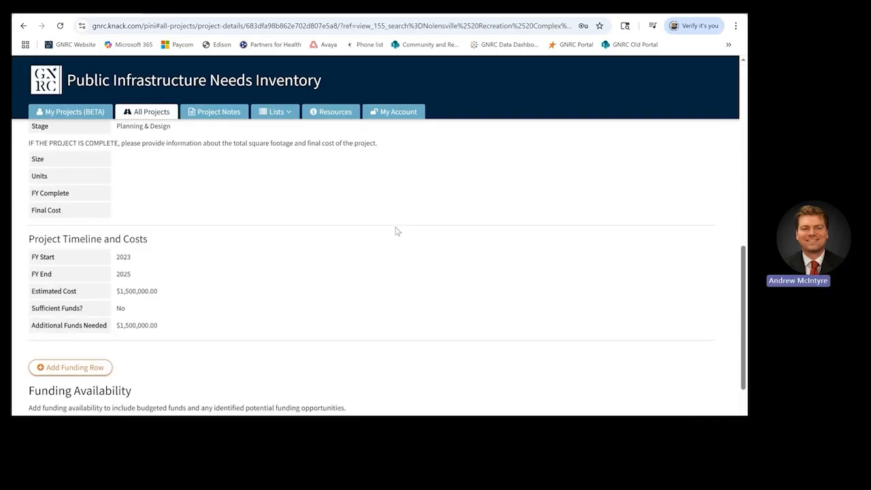
pyautogui.scroll(-1, 395, 231)
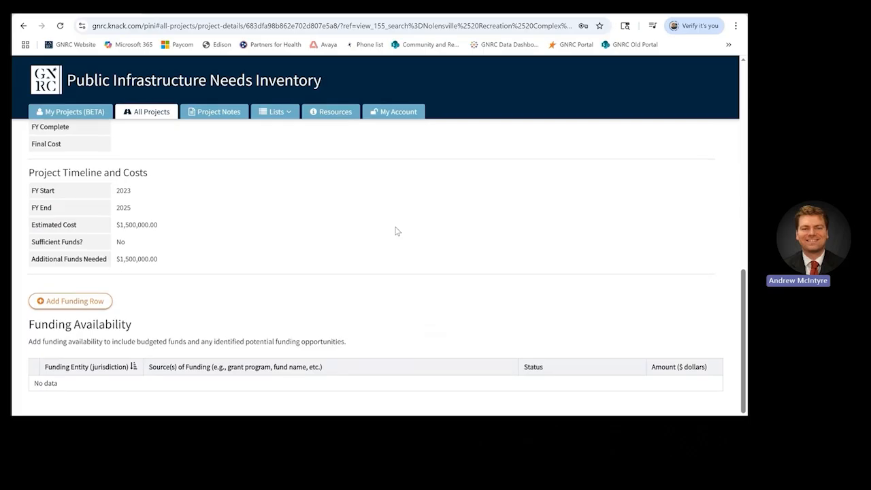
pyautogui.scroll(-1, 395, 231)
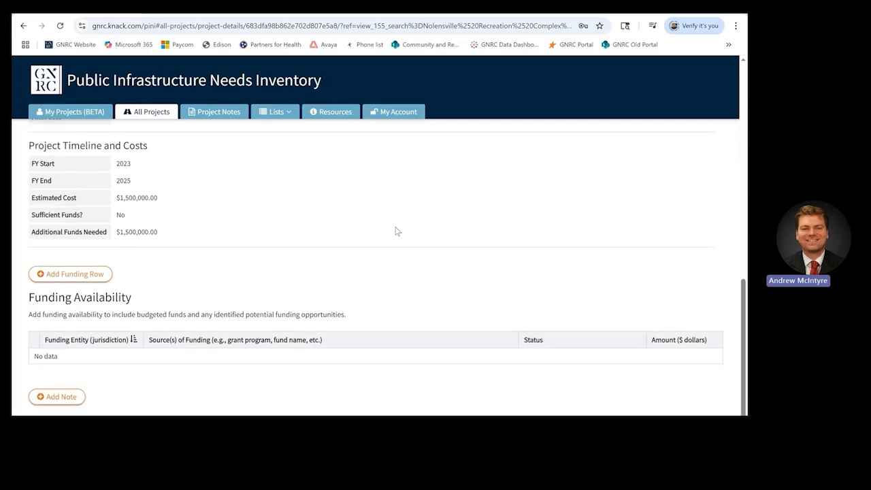
pyautogui.scroll(-1, 397, 232)
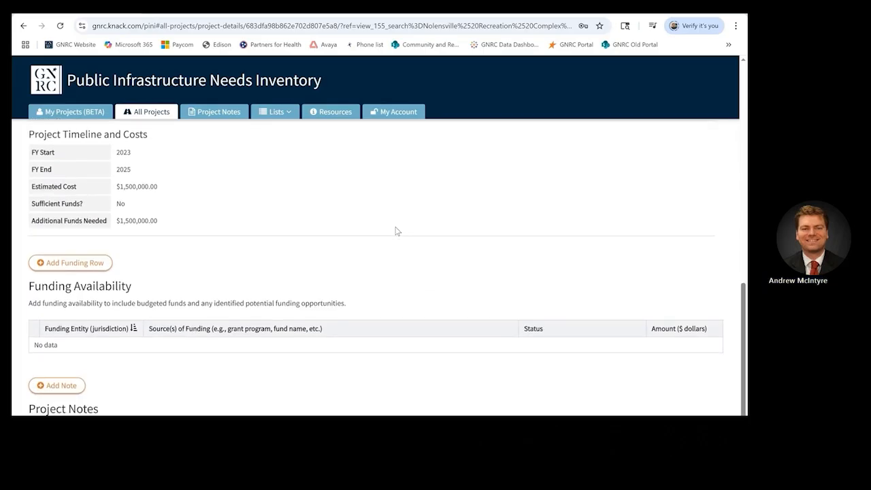
pyautogui.scroll(-1, 396, 231)
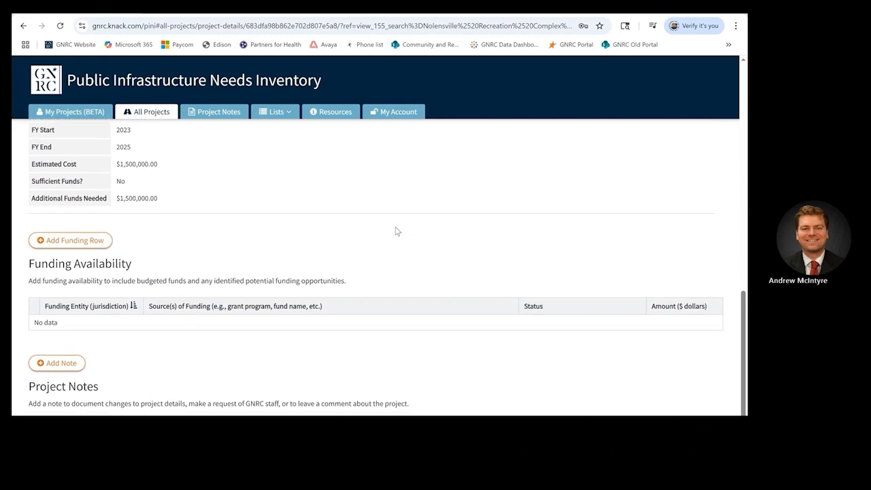
# Step: Add a County funding row: General Funds, Potential - Formally Requested, $1,500,000, and submit it
pyautogui.click(77, 228)
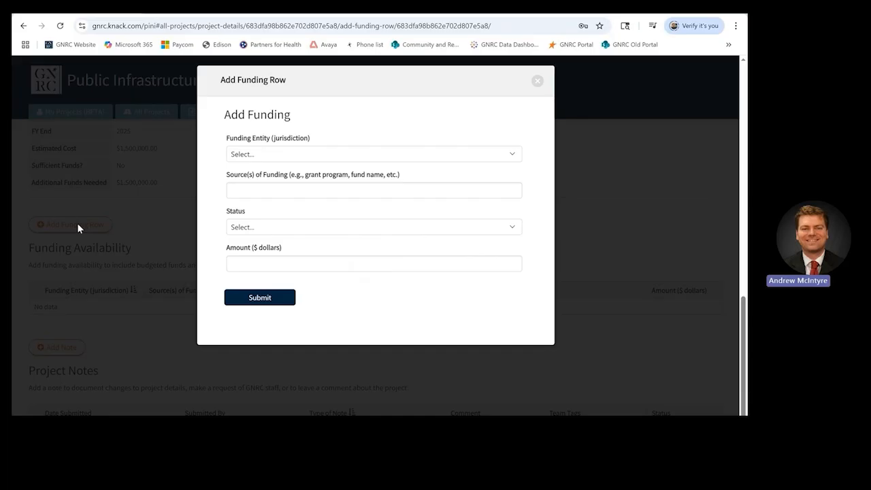
pyautogui.click(284, 154)
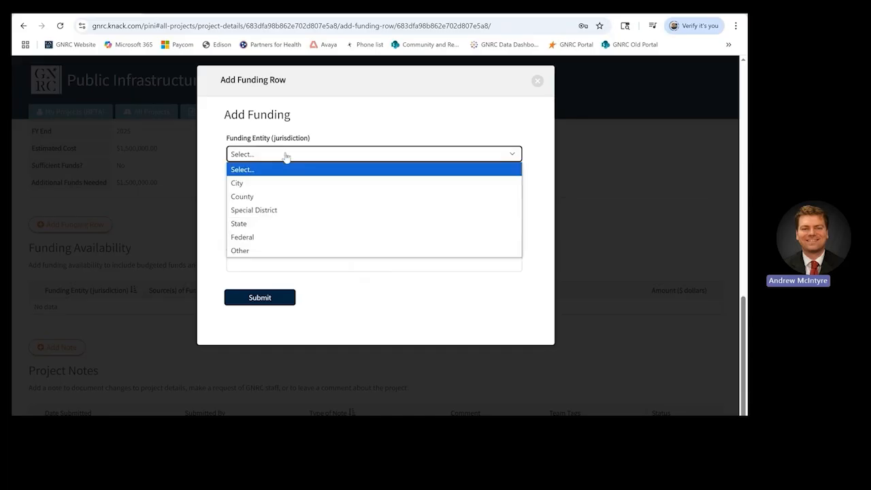
pyautogui.click(292, 196)
pyautogui.click(292, 192)
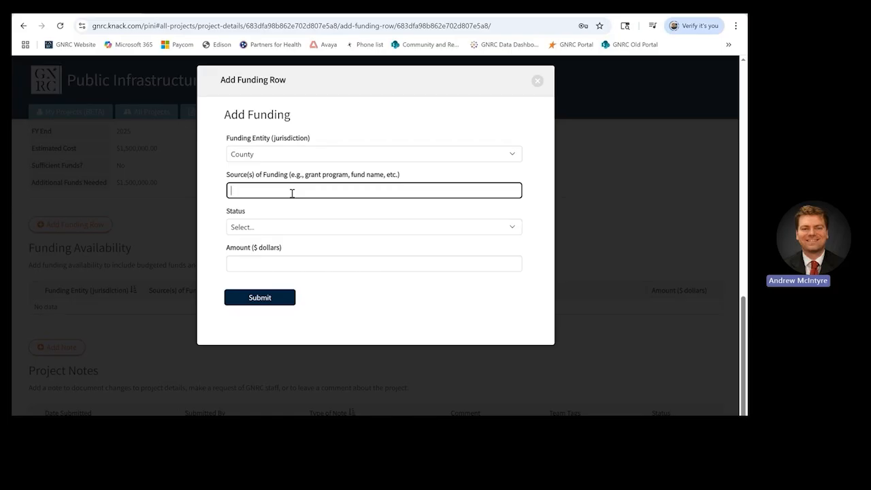
pyautogui.write('Gne')
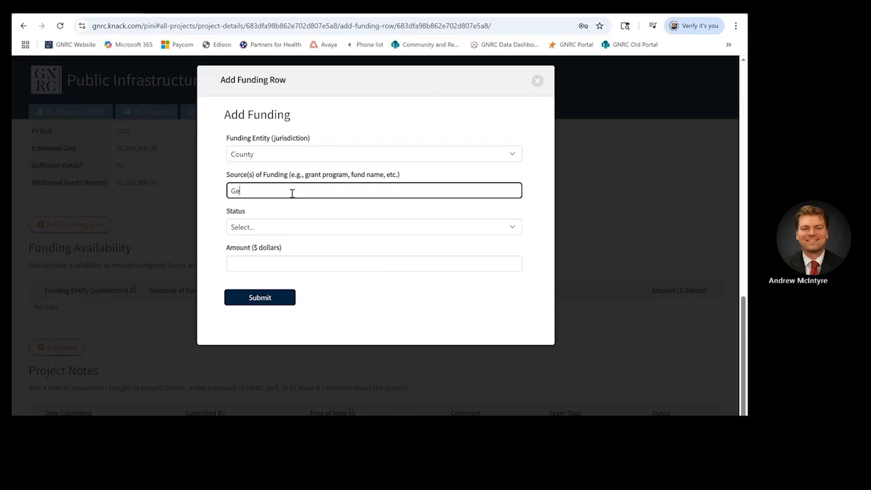
pyautogui.write('eral Funds')
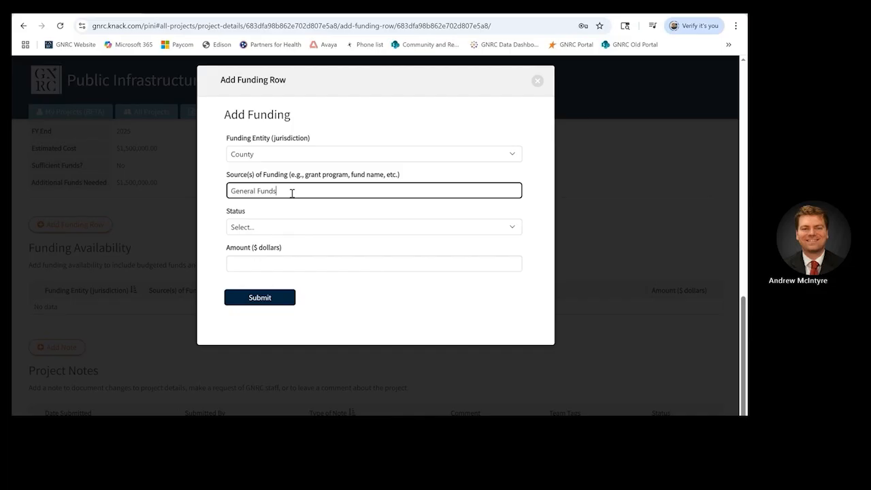
pyautogui.click(303, 228)
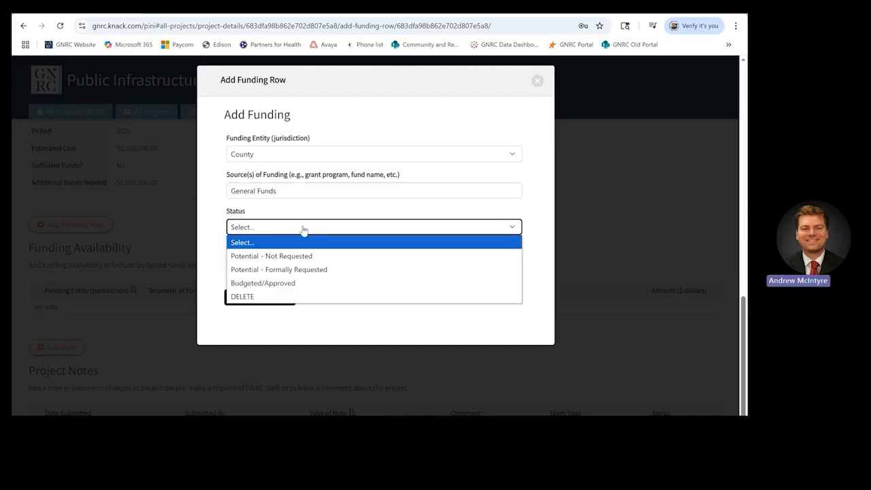
pyautogui.click(312, 269)
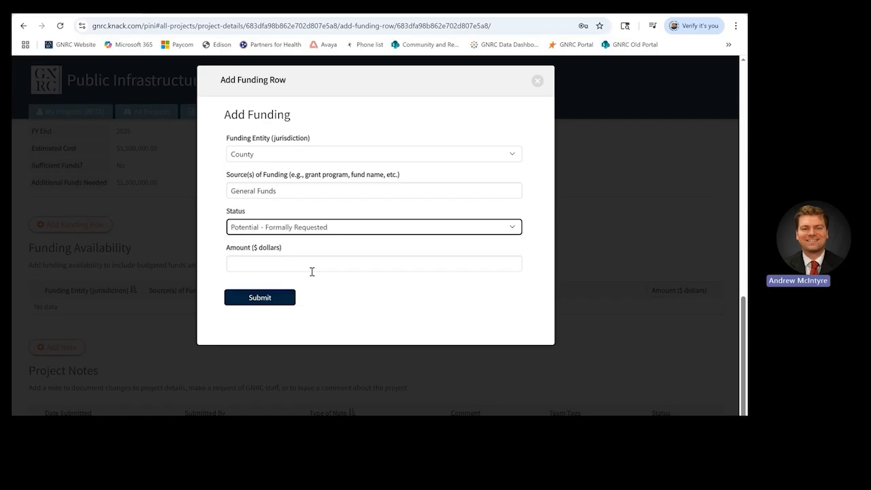
pyautogui.click(308, 263)
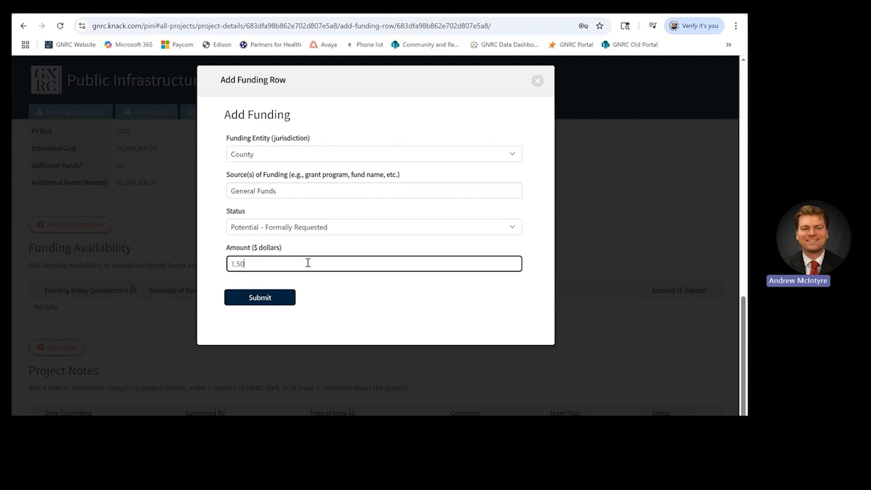
pyautogui.write(',0')
pyautogui.click(278, 297)
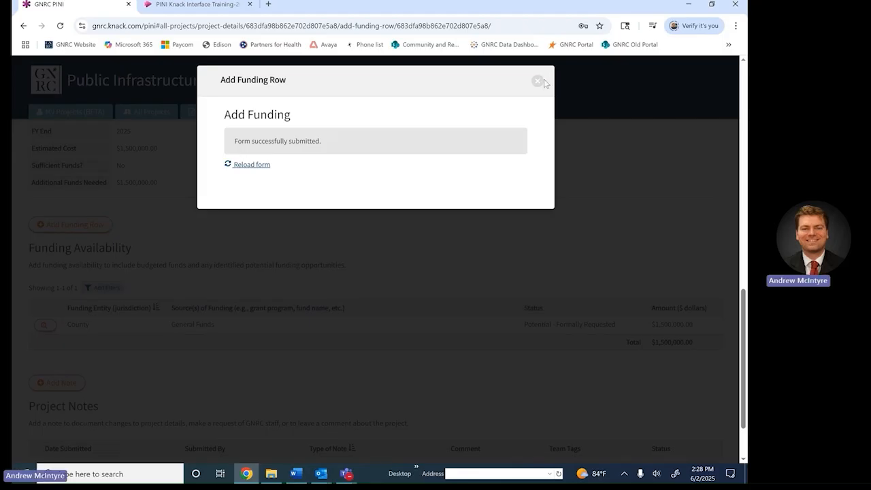
# Step: Close the funding form and scroll down toward the Project Notes section
pyautogui.click(537, 81)
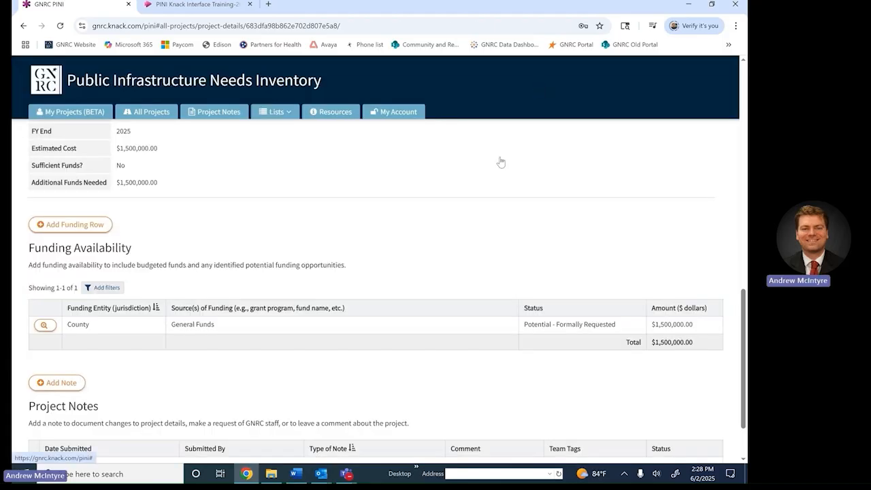
pyautogui.scroll(-2, 463, 317)
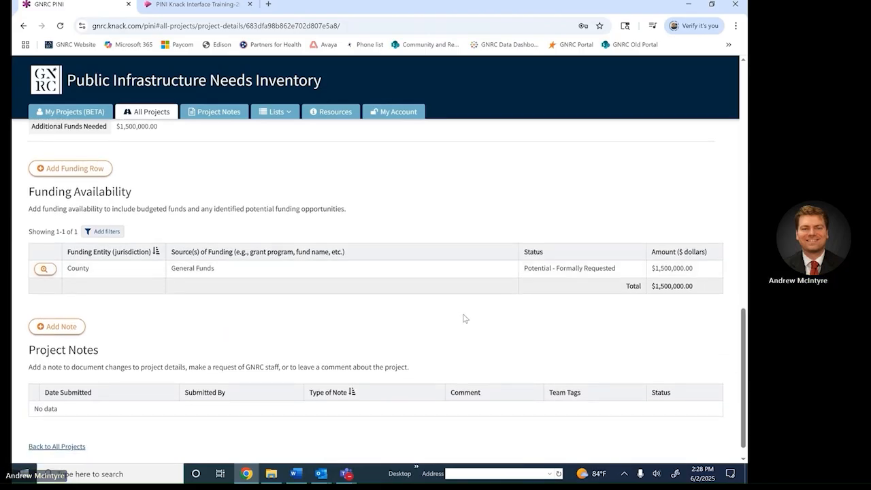
pyautogui.scroll(-1, 463, 318)
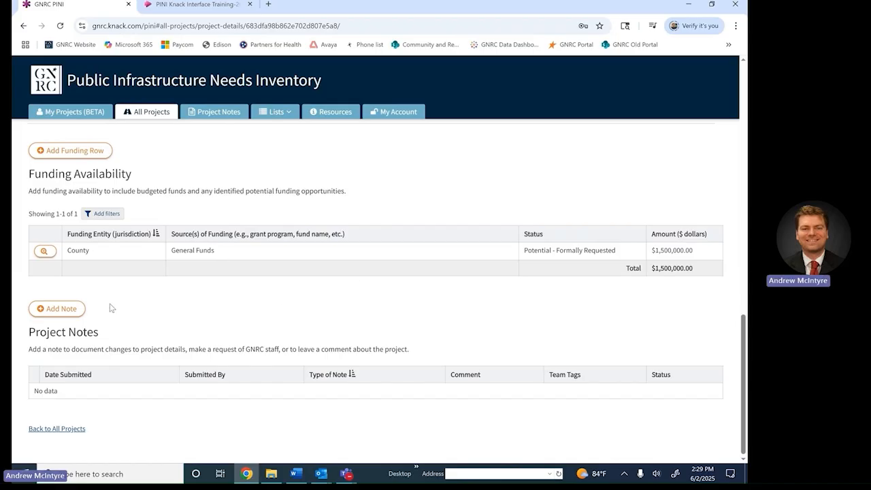
# Step: Submit a 1-Activity Log note 'Project details were updated.', tagged to and submitted by yourself
pyautogui.click(60, 309)
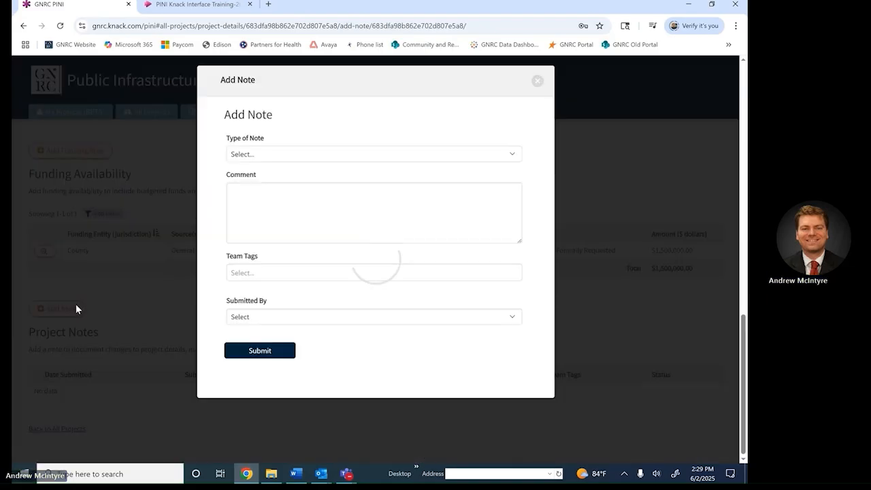
pyautogui.click(312, 156)
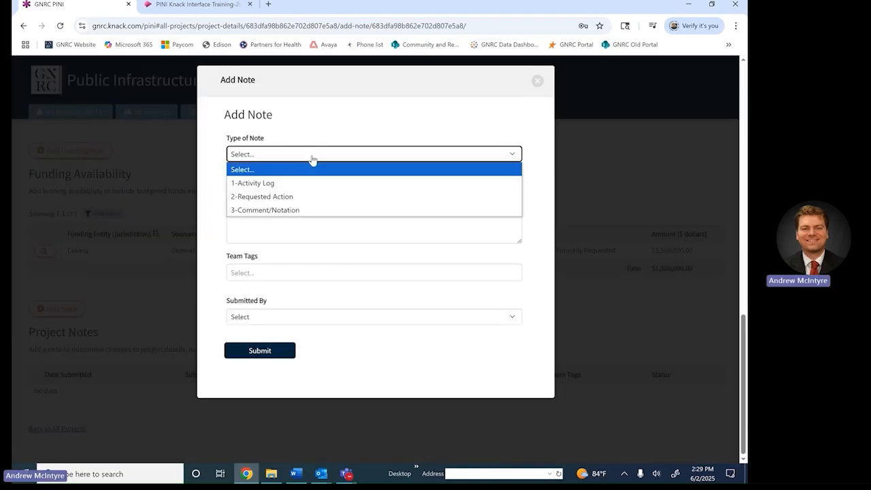
pyautogui.click(313, 183)
pyautogui.click(321, 207)
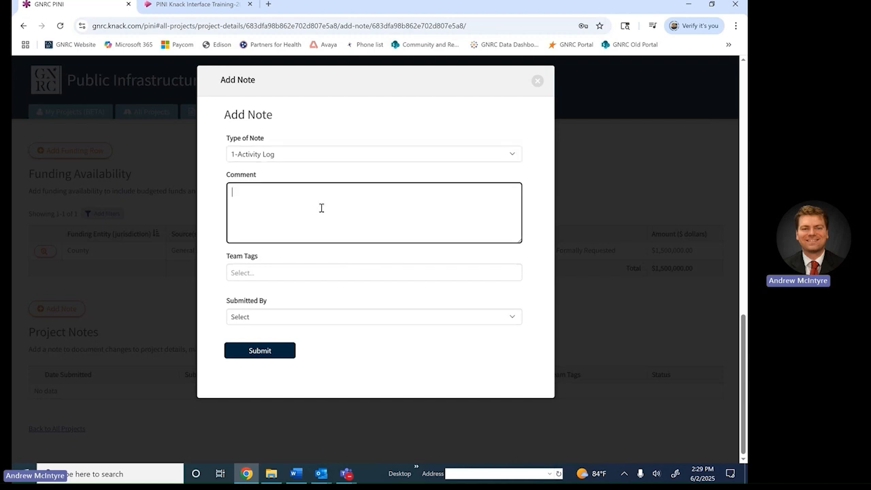
pyautogui.write('Project details were updated.')
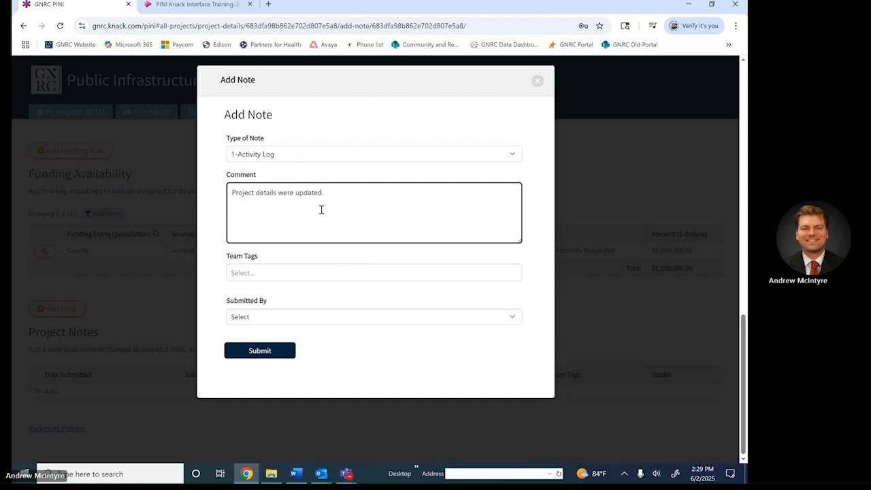
pyautogui.click(331, 272)
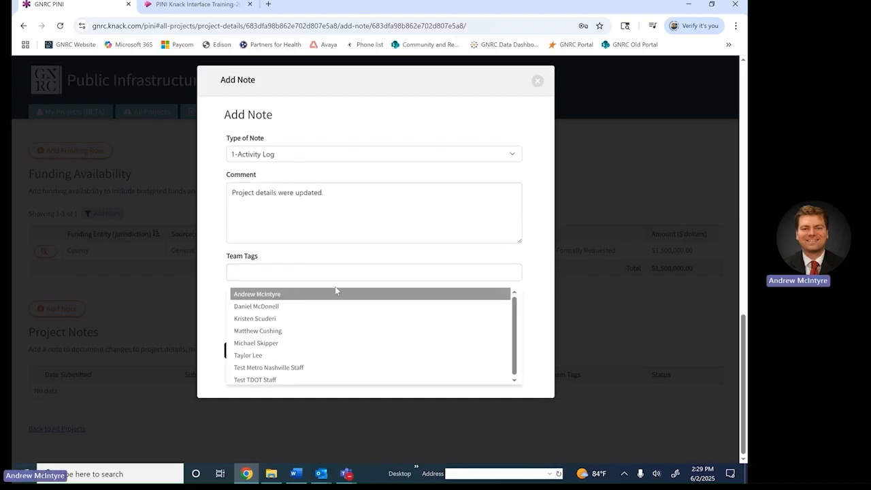
pyautogui.click(336, 291)
pyautogui.click(340, 328)
pyautogui.click(341, 372)
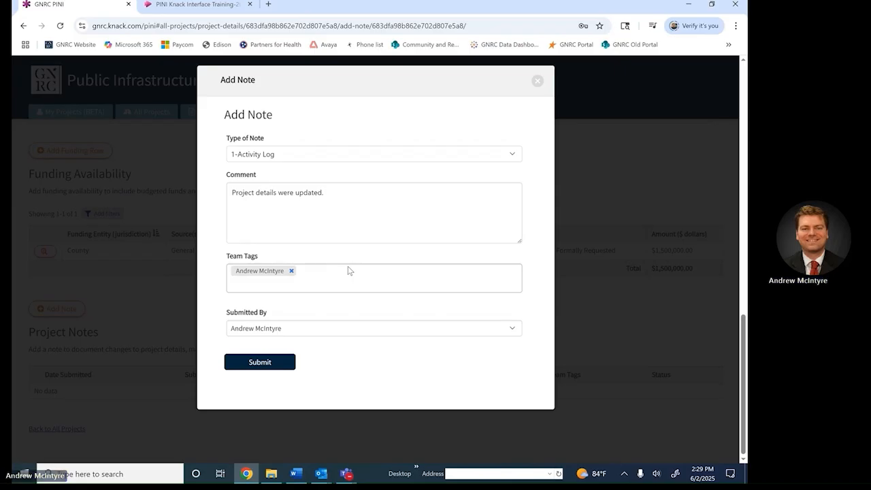
pyautogui.click(278, 363)
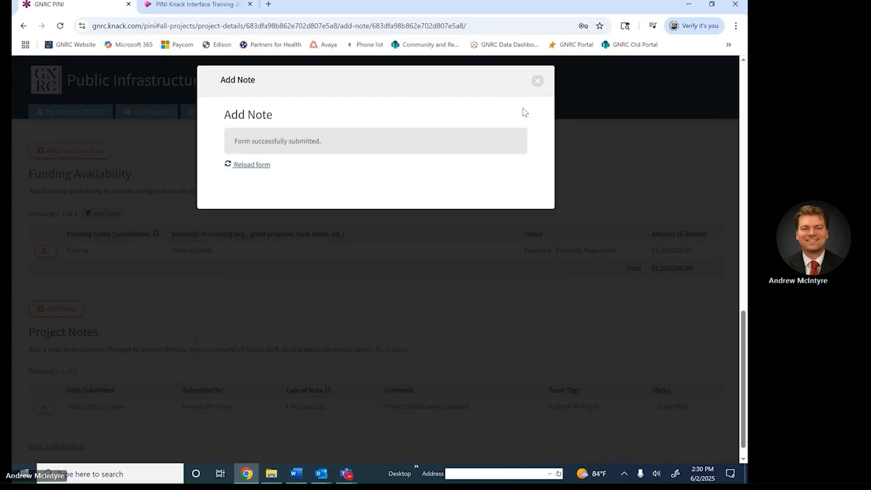
pyautogui.click(538, 81)
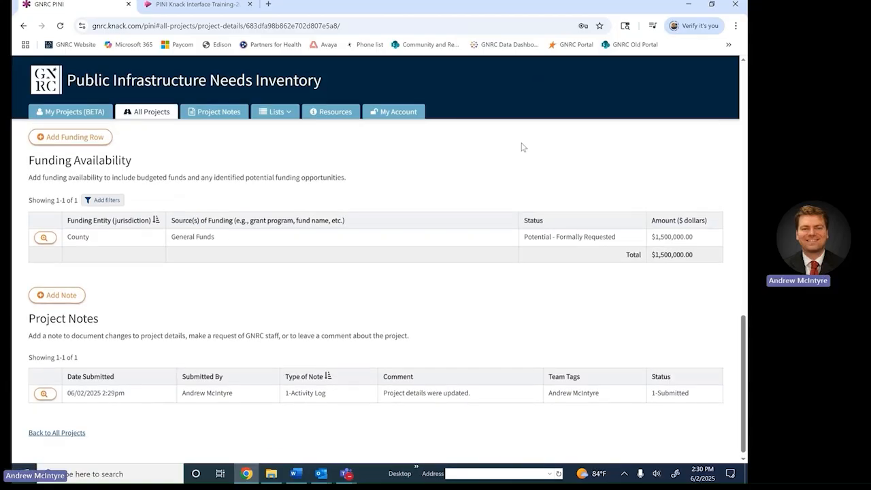
# Step: Scroll back up the project page and go to the All Project Notes page
pyautogui.scroll(2, 522, 147)
pyautogui.scroll(7, 522, 147)
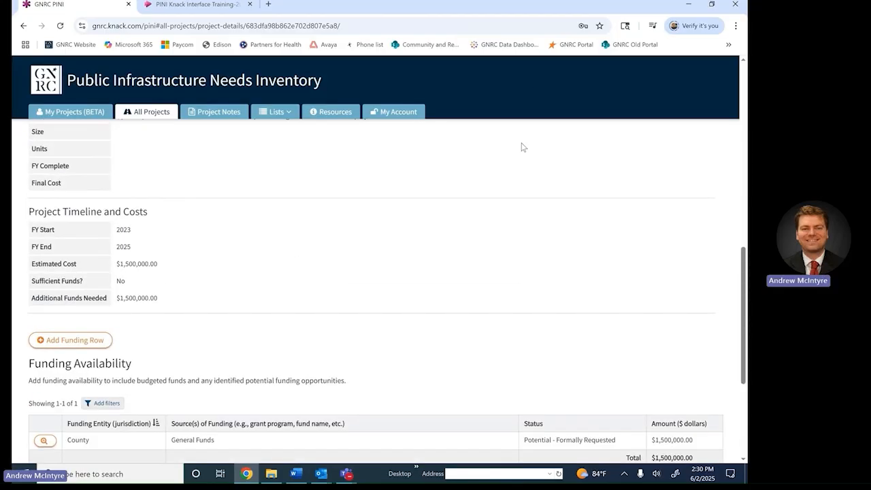
pyautogui.scroll(1, 523, 147)
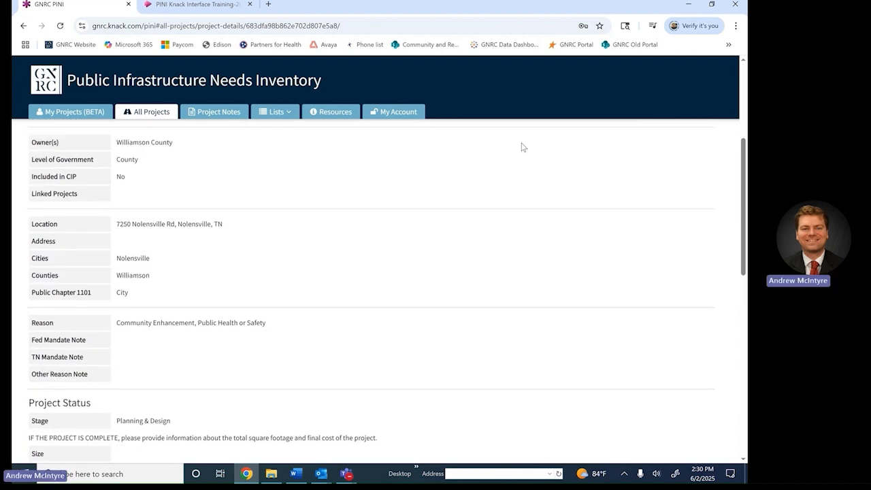
pyautogui.click(223, 110)
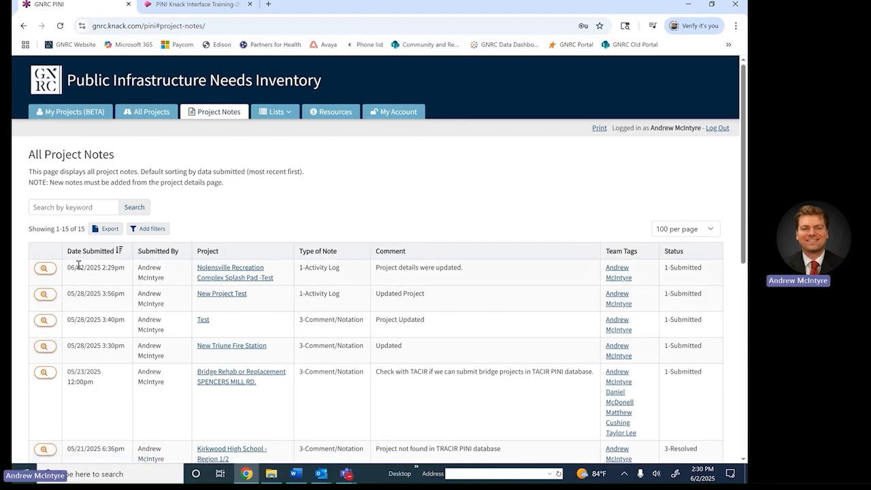
pyautogui.click(48, 269)
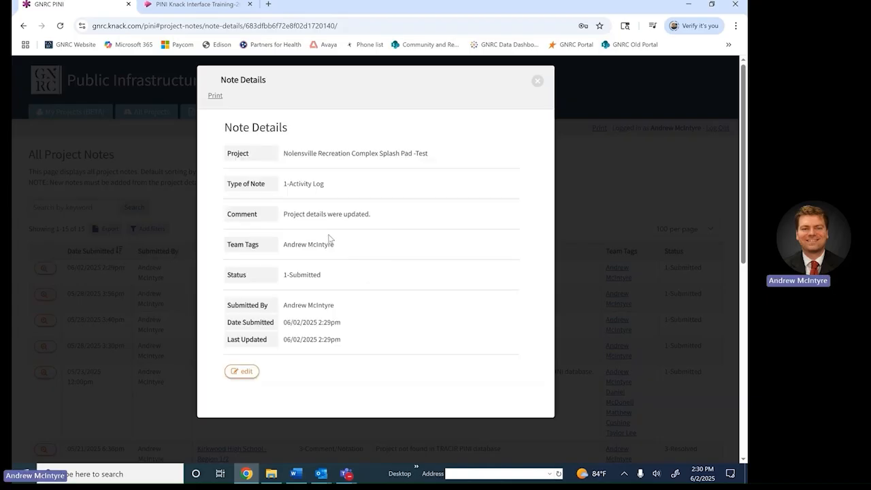
pyautogui.click(537, 82)
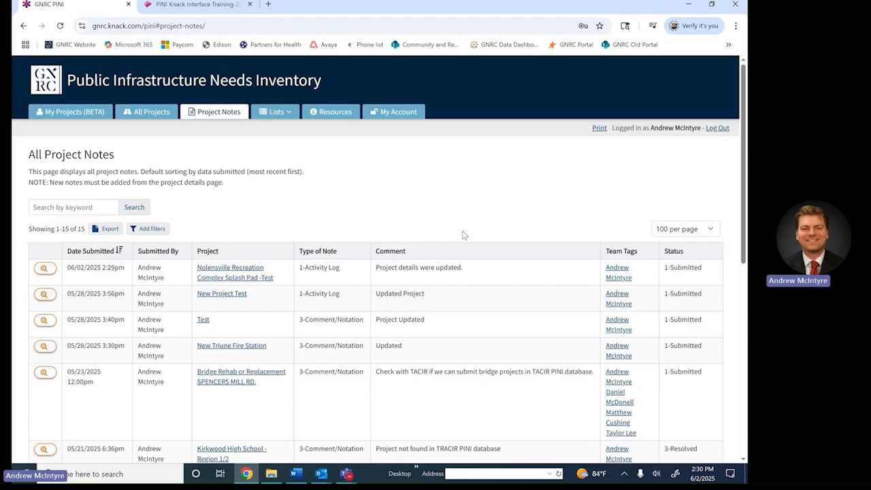